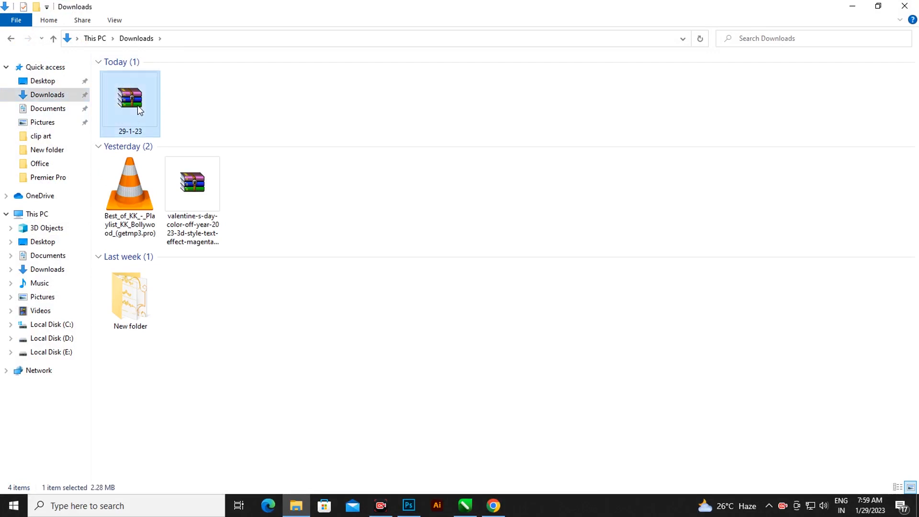
# - Extract the 29-1-23 archive into the Downloads folder, entering the archive password for Love.psd
pyautogui.rightClick(138, 107)
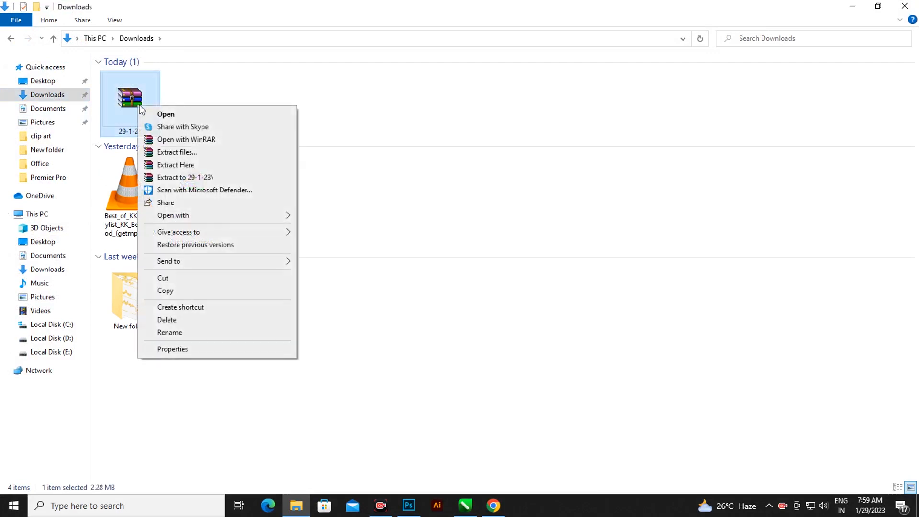
pyautogui.click(197, 167)
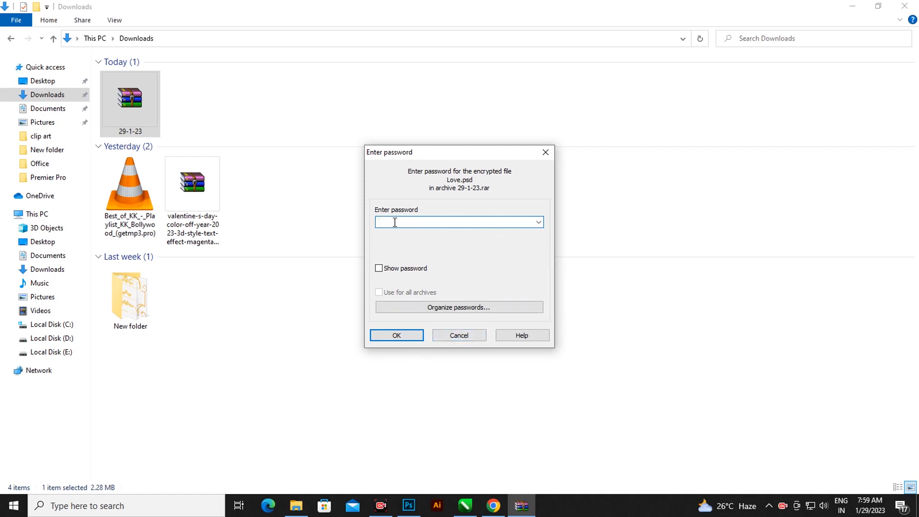
pyautogui.write('••')
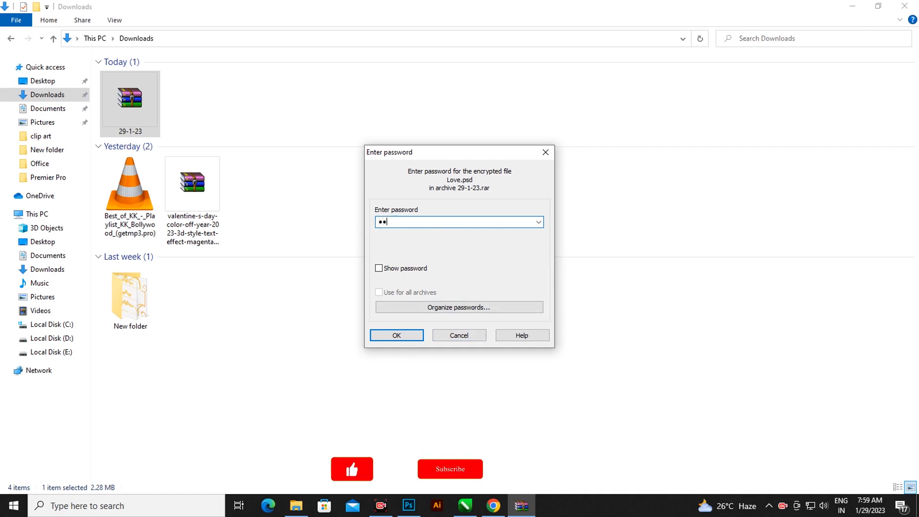
pyautogui.write('••••')
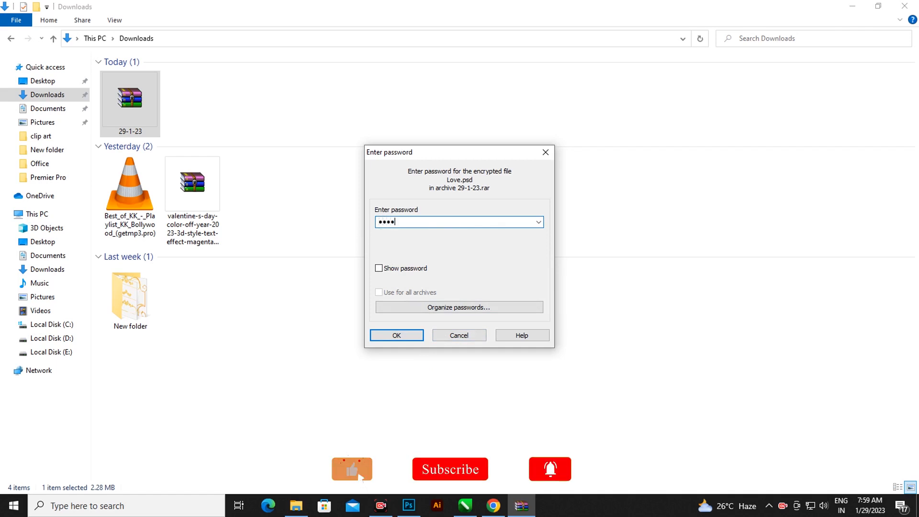
pyautogui.write('••')
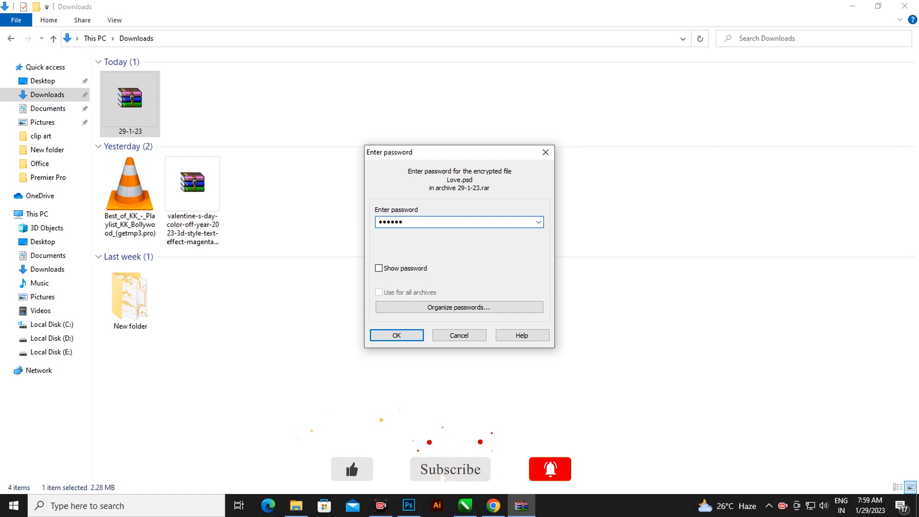
pyautogui.click(412, 335)
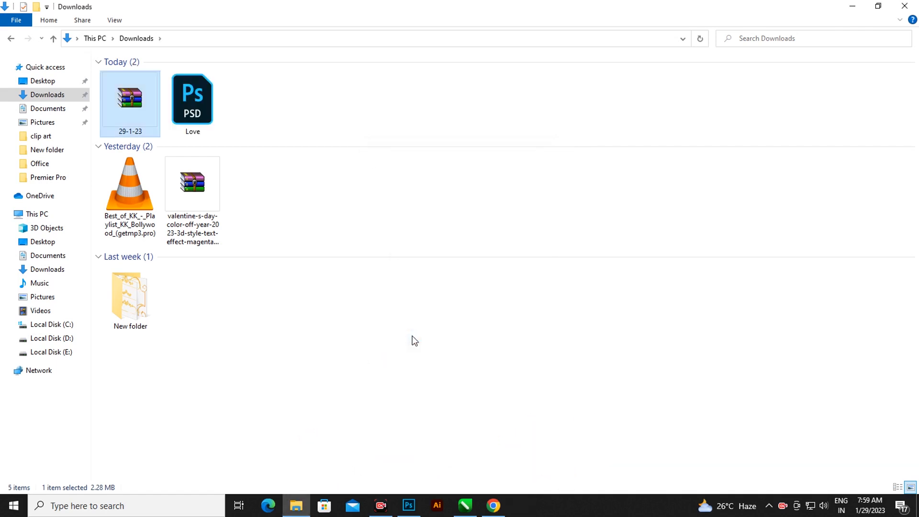
# - Open the extracted Love.psd in Photoshop and open the contents of its "Edit text here" smart object
pyautogui.click(201, 109)
pyautogui.moveTo(197, 117); pyautogui.dragTo(433, 325)
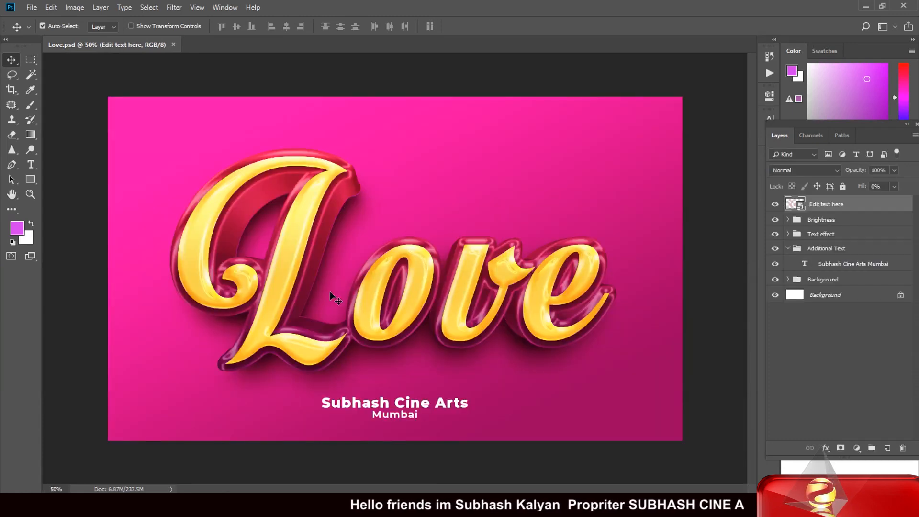
pyautogui.doubleClick(803, 213)
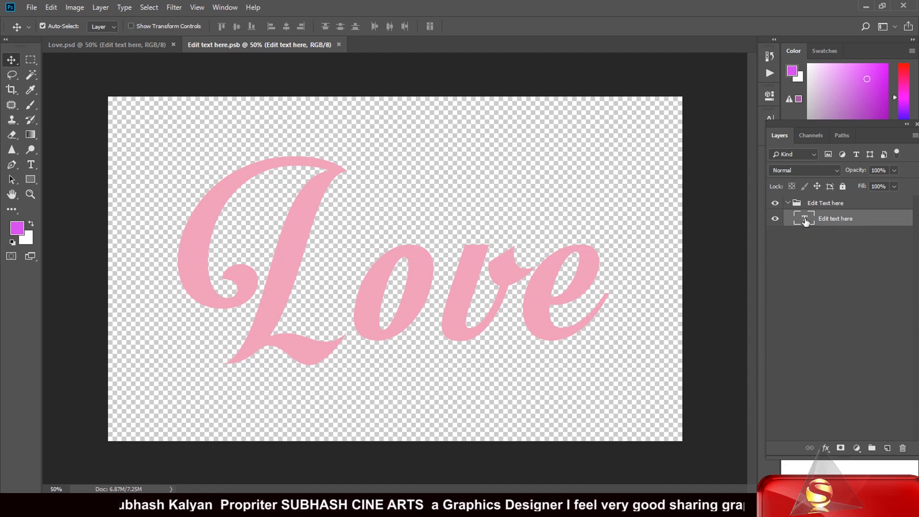
# - Retype the content of the "Edit text here" text layer as "Love" and commit it
pyautogui.doubleClick(804, 219)
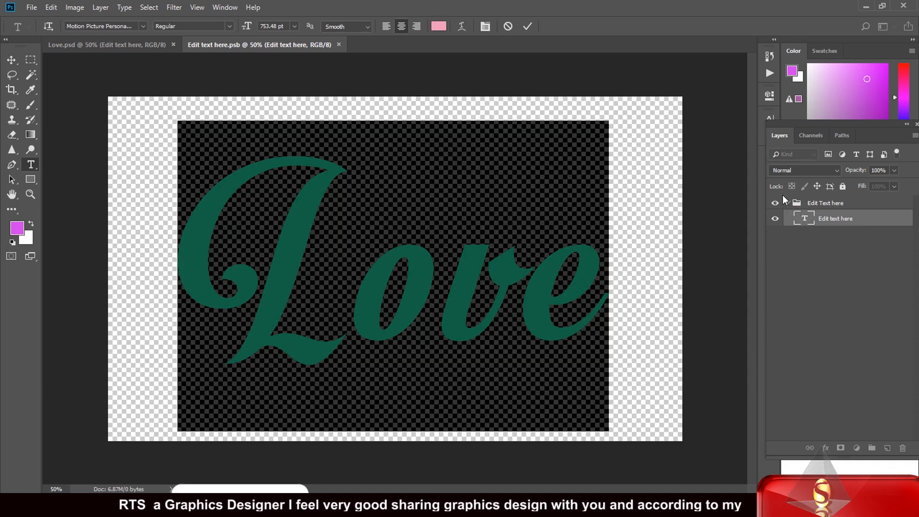
pyautogui.write('Lov')
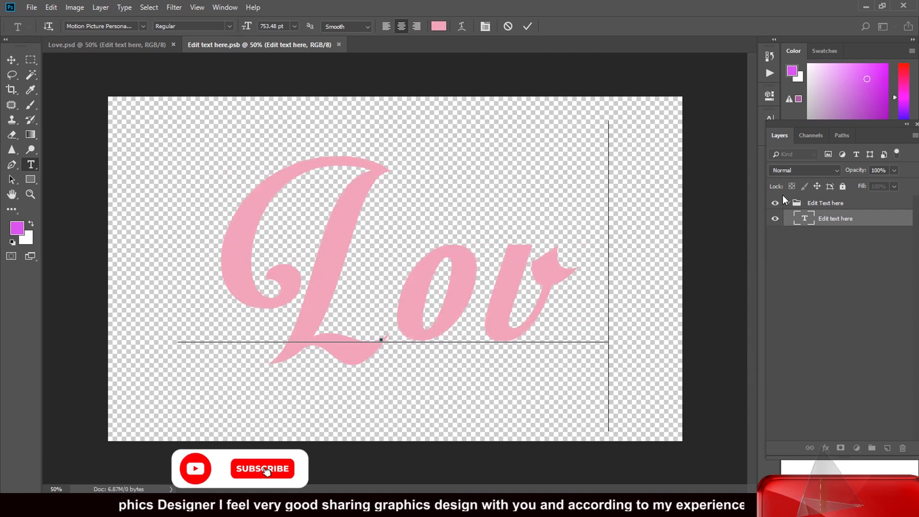
pyautogui.write('e')
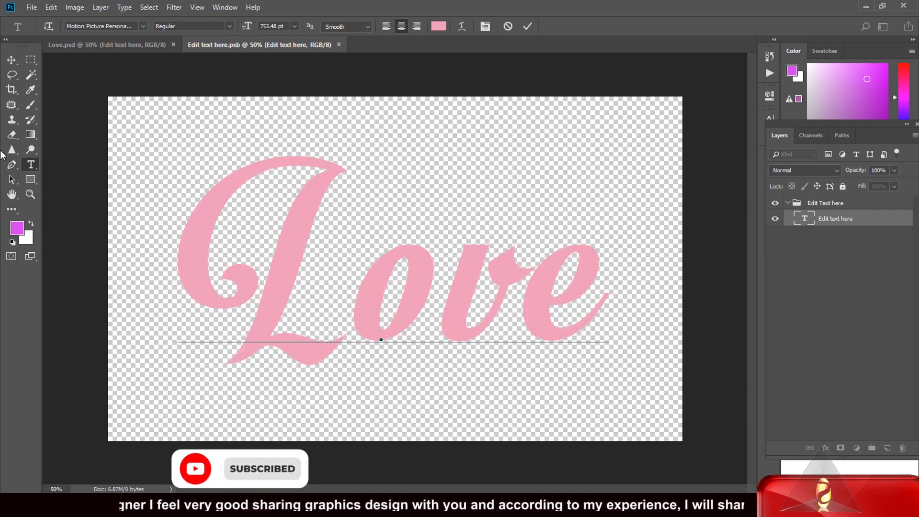
pyautogui.click(8, 63)
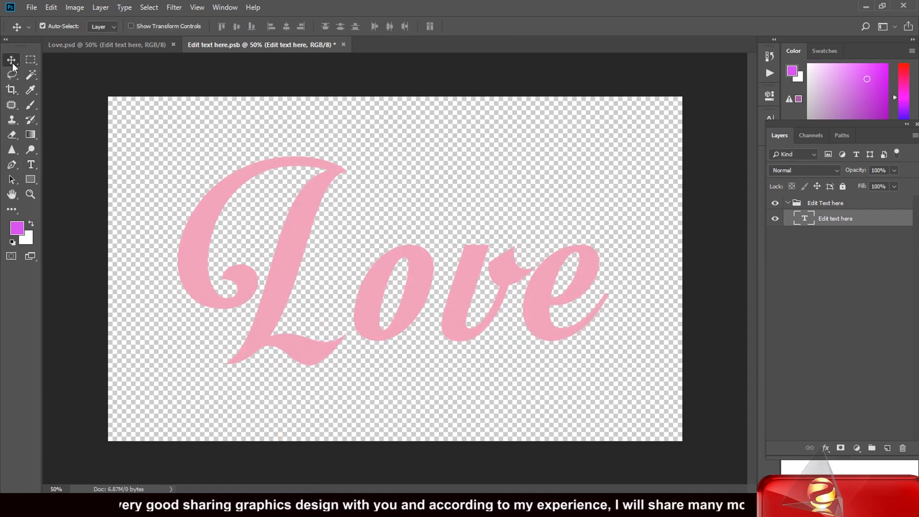
# - Change the font of the "Love" text to Aisha Script
pyautogui.click(31, 164)
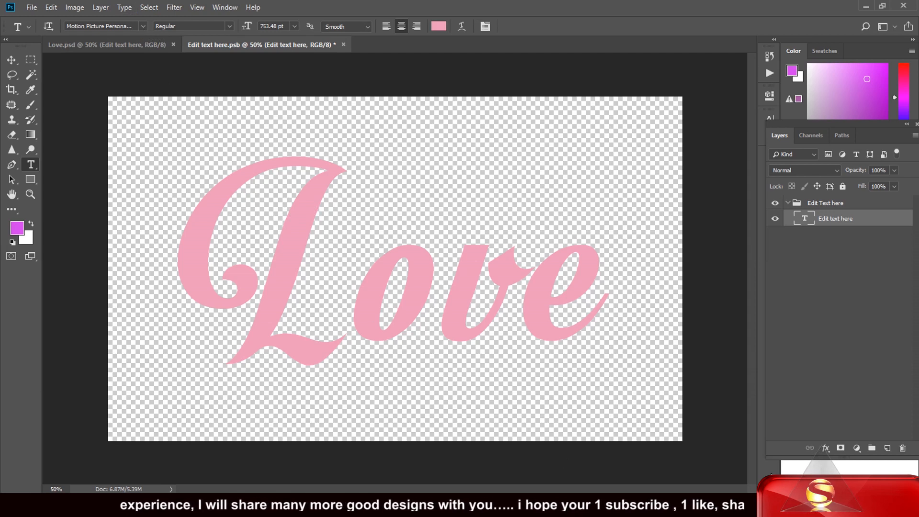
pyautogui.click(143, 26)
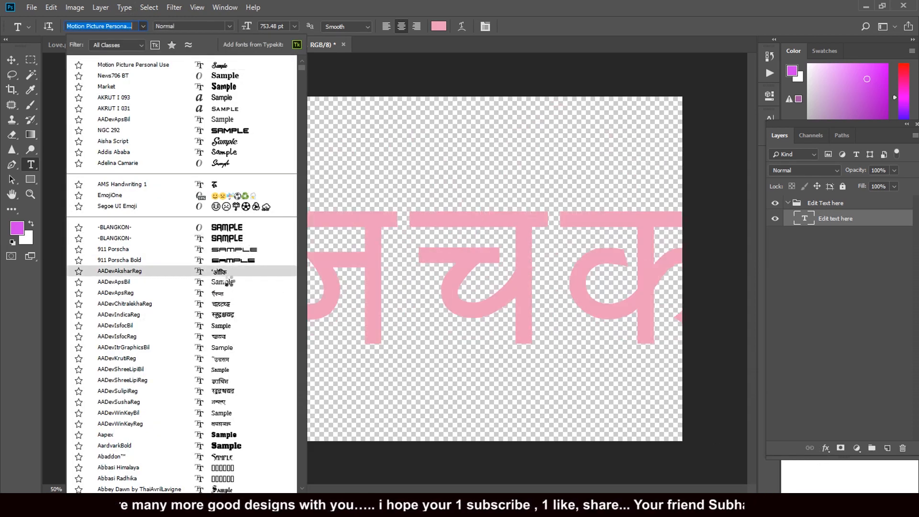
pyautogui.scroll(-1, 233, 316)
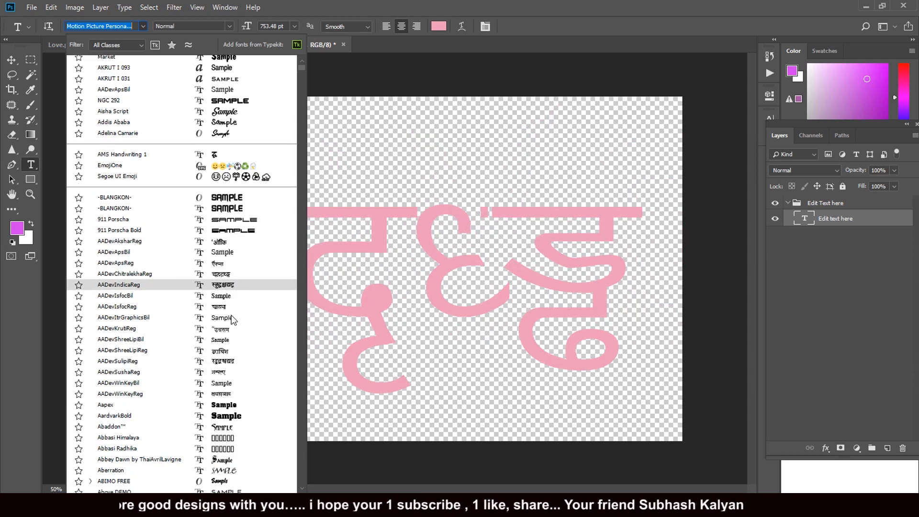
pyautogui.scroll(-2, 233, 319)
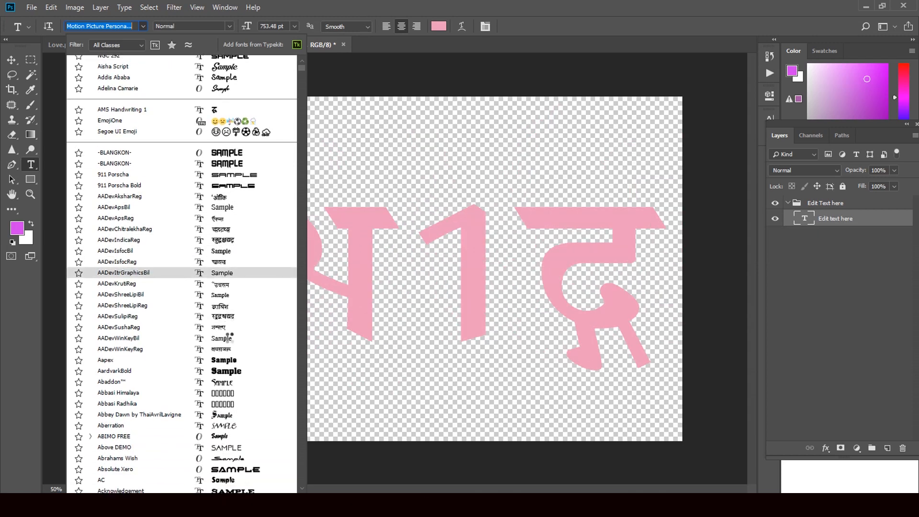
pyautogui.scroll(-5, 228, 337)
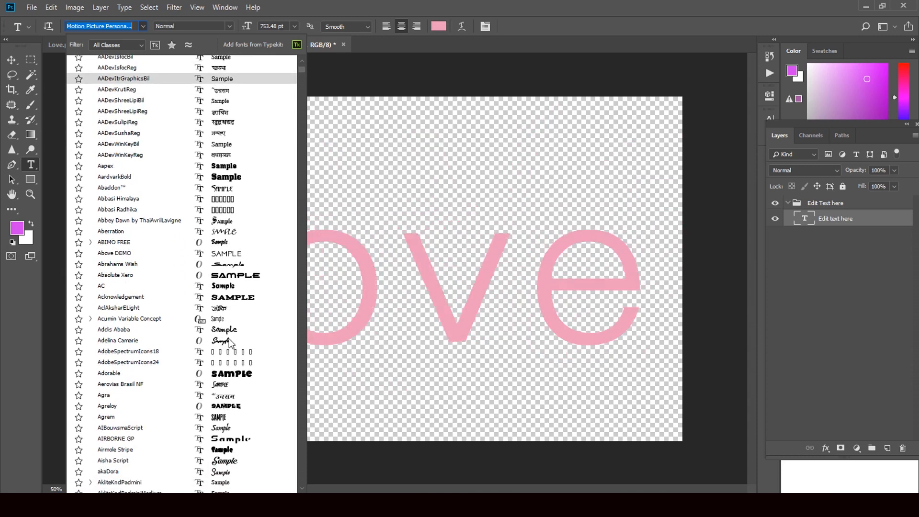
pyautogui.scroll(-2, 228, 337)
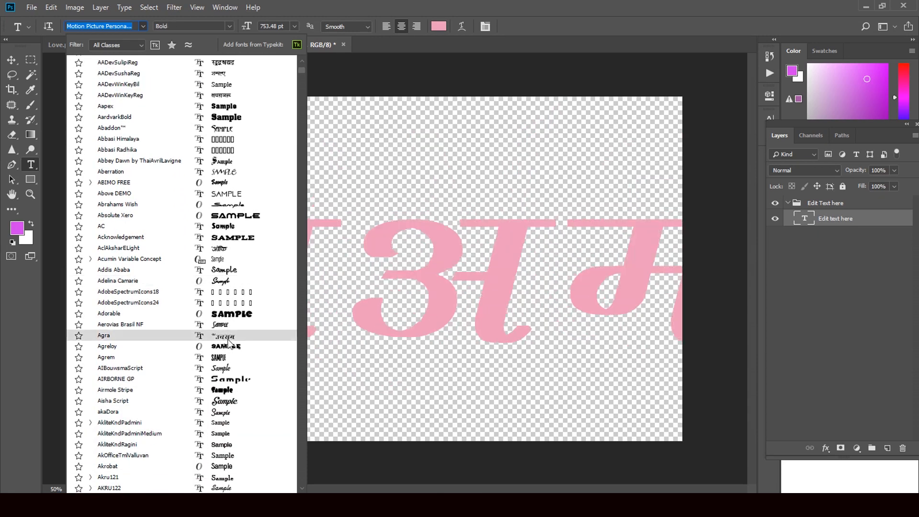
pyautogui.scroll(-1, 228, 342)
pyautogui.scroll(-4, 229, 341)
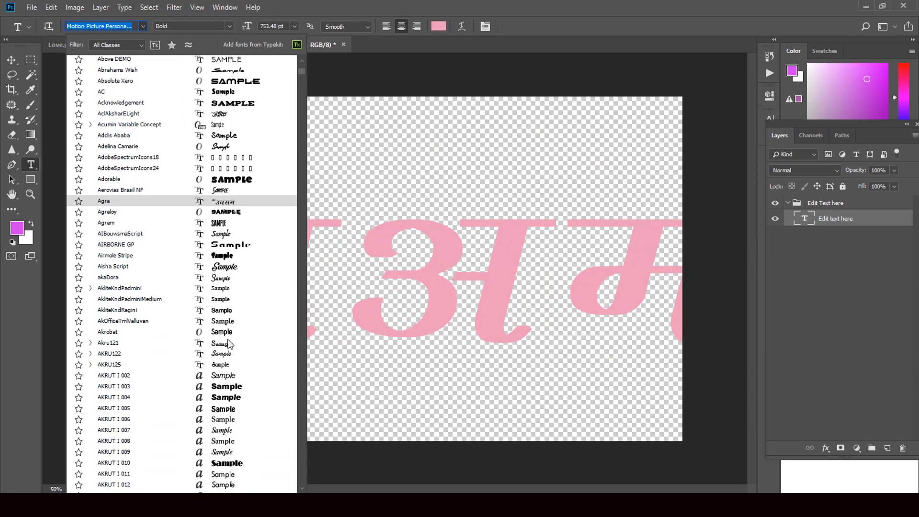
pyautogui.click(233, 269)
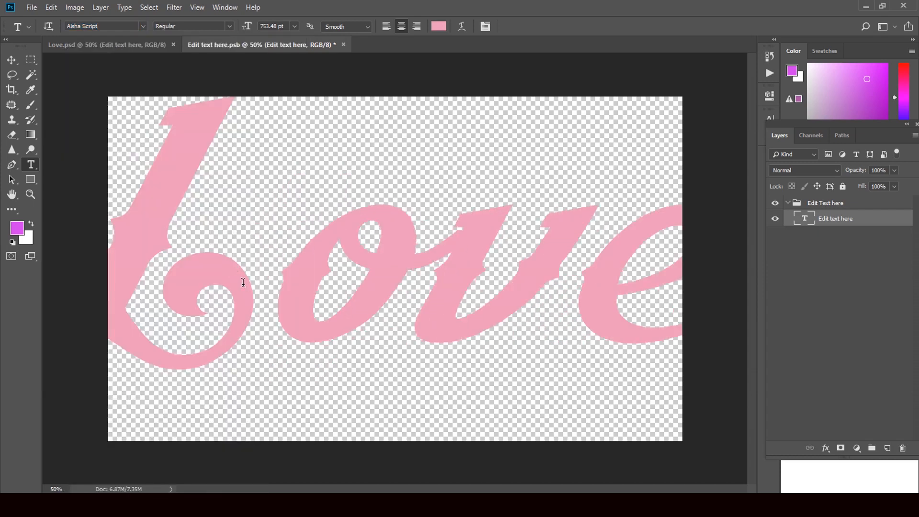
# - Scale the "Love" text to about 73% width and 75% height, place it within the canvas, and apply the transformation
pyautogui.hotkey('ctrl', 't')
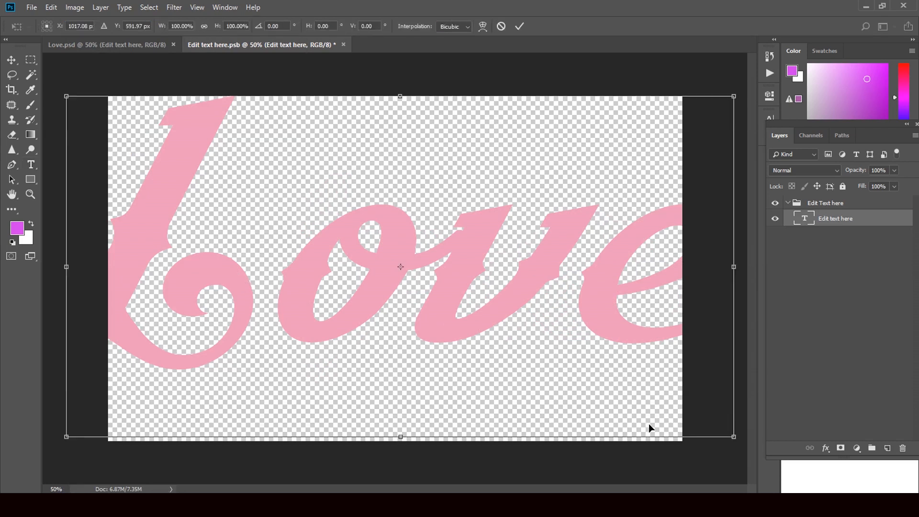
pyautogui.moveTo(734, 437); pyautogui.dragTo(573, 364)
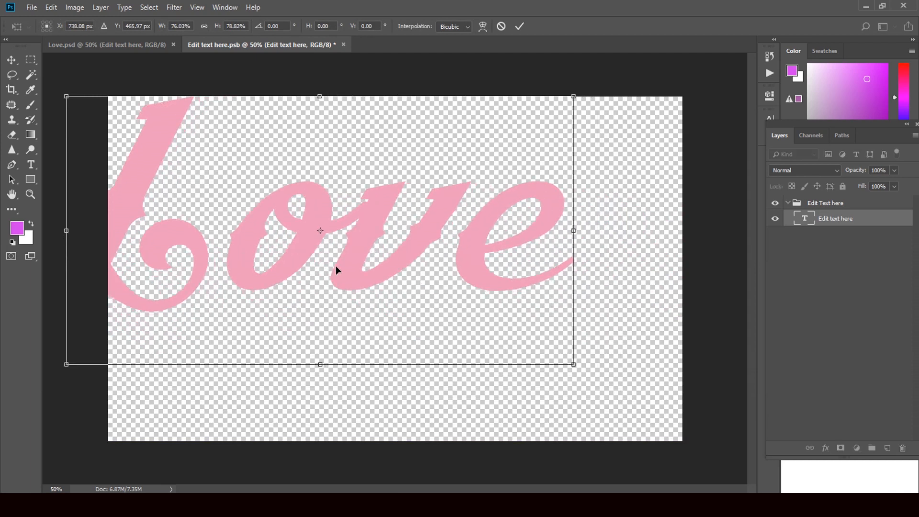
pyautogui.moveTo(361, 283); pyautogui.dragTo(420, 306)
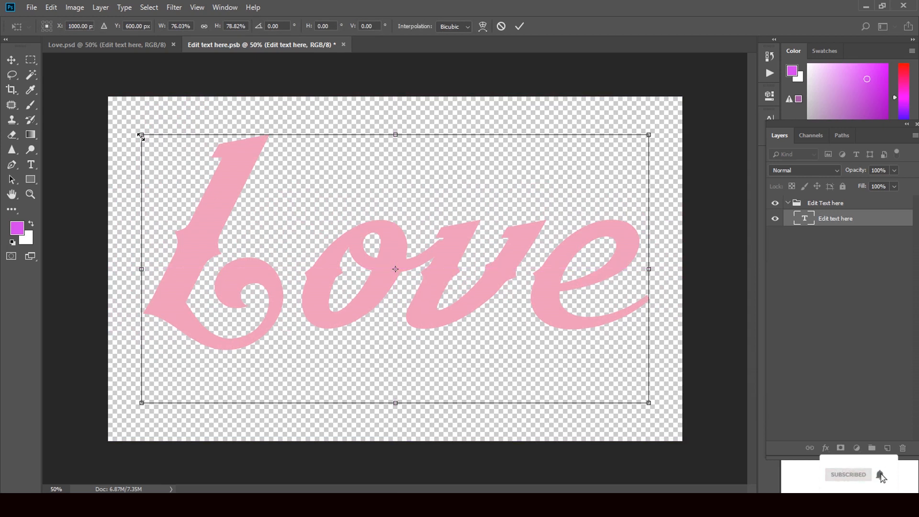
pyautogui.moveTo(142, 135); pyautogui.dragTo(162, 149)
pyautogui.press('v')
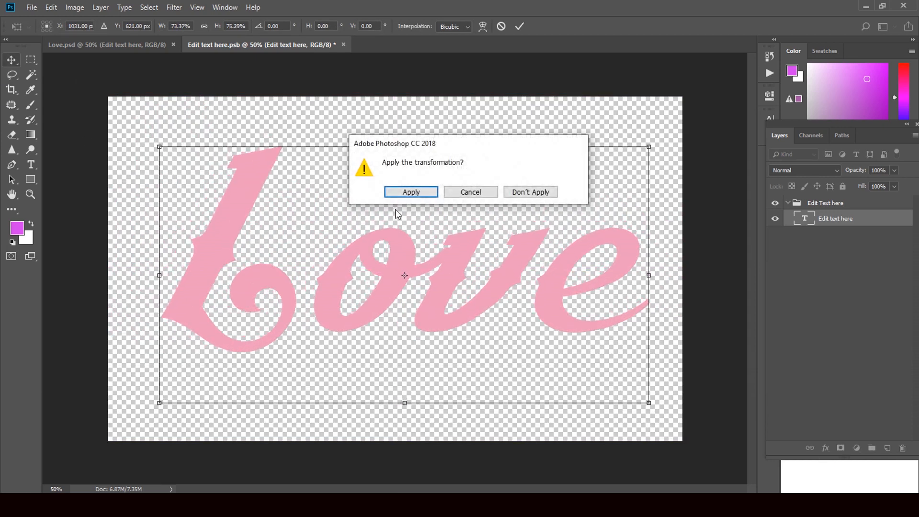
pyautogui.click(410, 192)
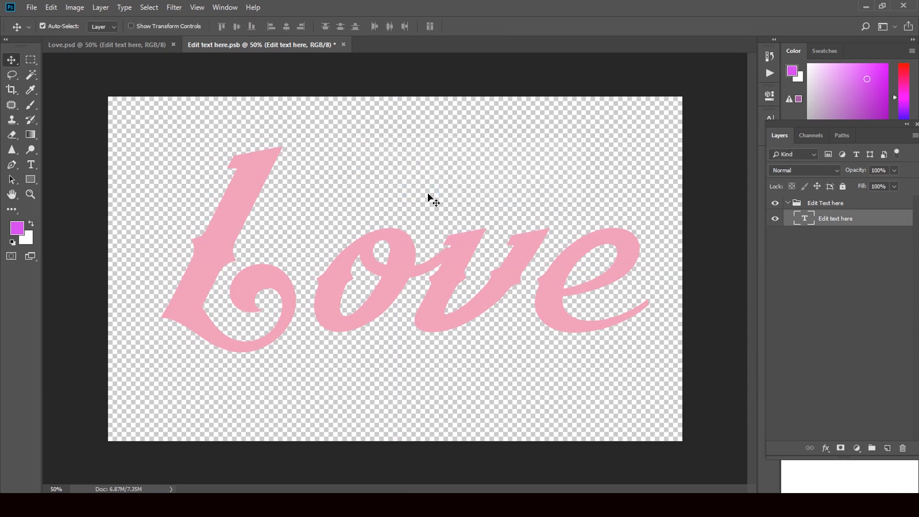
# - Close the "Edit text here" smart object document with its changes saved, and collapse the Additional Text group in Love.psd
pyautogui.click(343, 45)
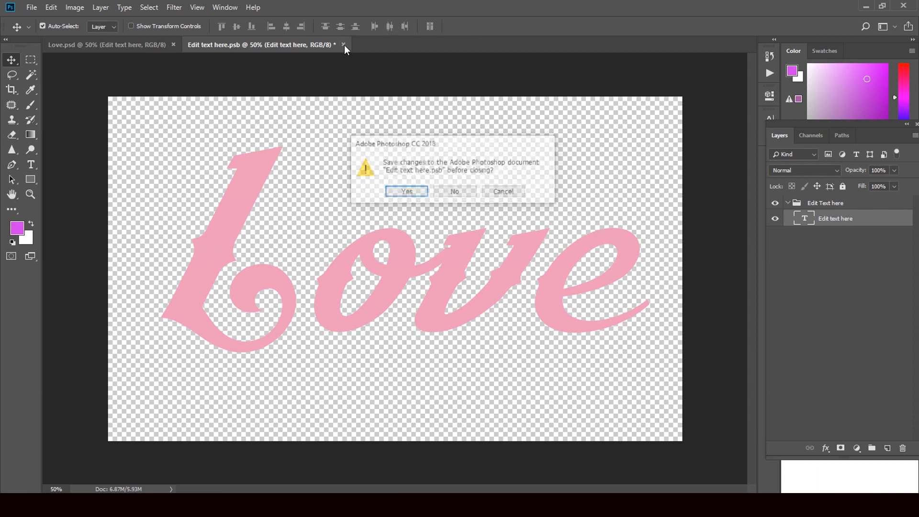
pyautogui.click(415, 191)
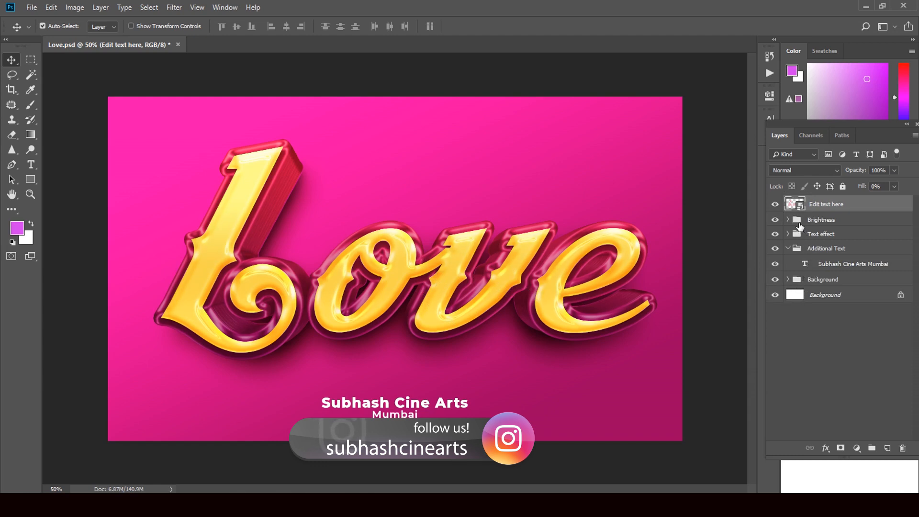
pyautogui.click(788, 248)
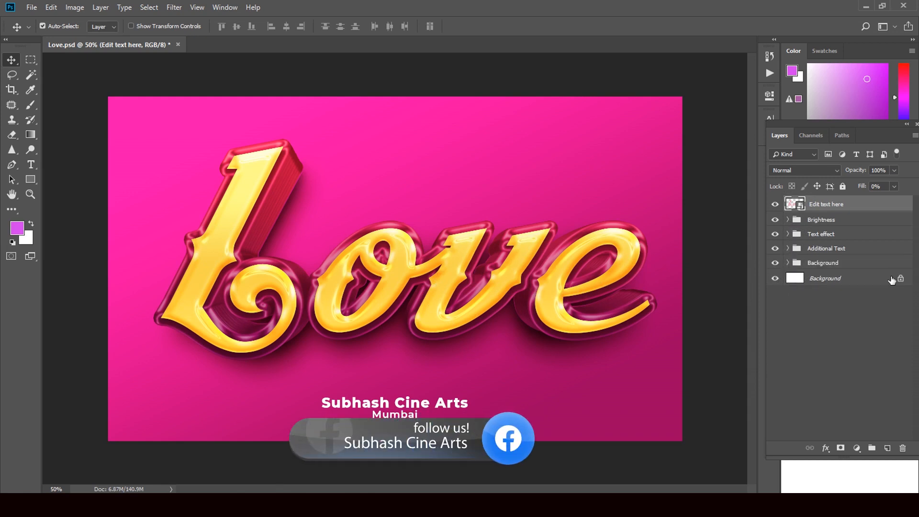
# - Hide the locked Background layer, and expand the Background group and toggle its visibility off and on
pyautogui.click(775, 279)
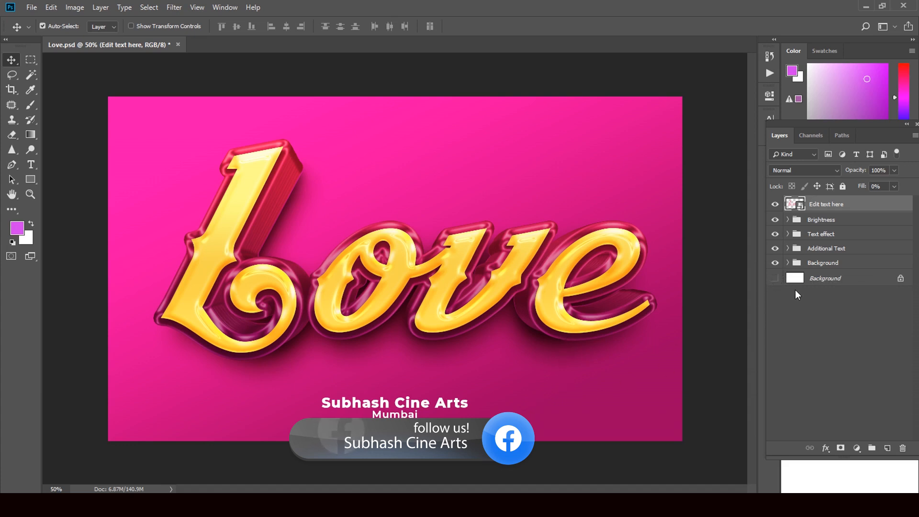
pyautogui.click(788, 263)
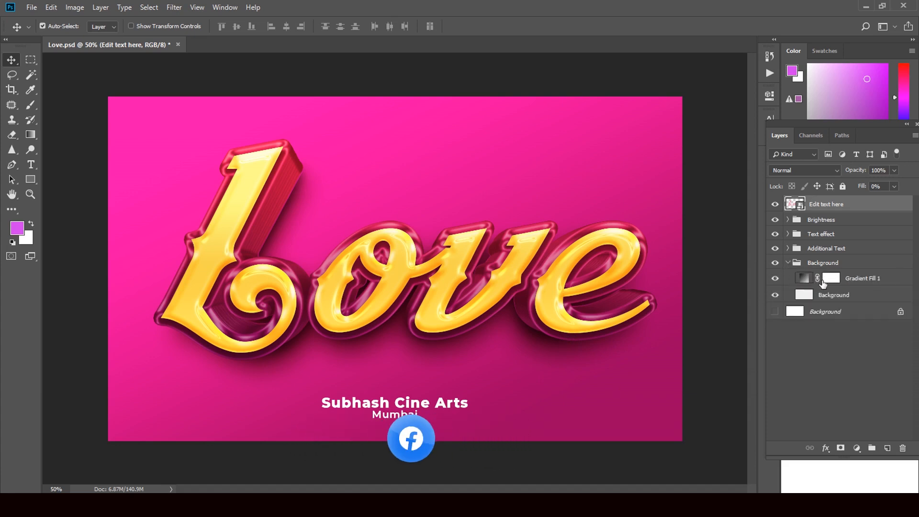
pyautogui.click(775, 263)
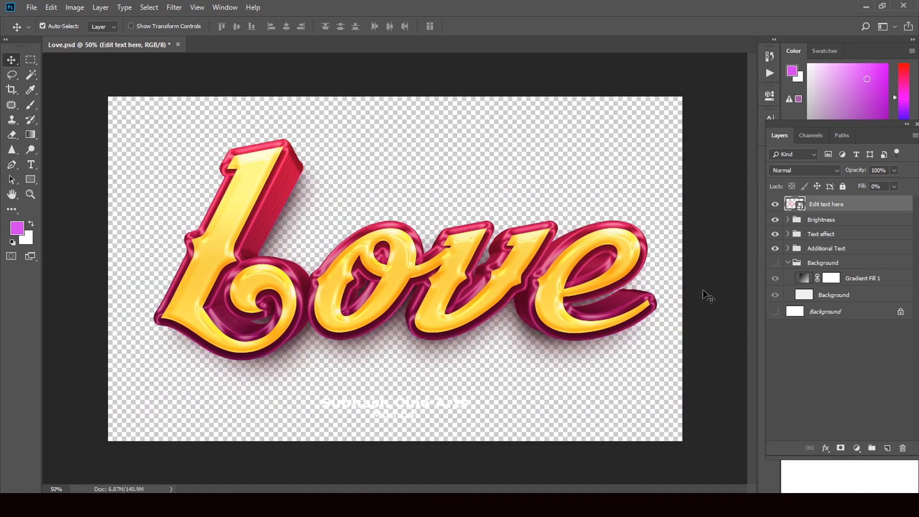
pyautogui.click(774, 263)
# - Examine the Gradient Fill 1 settings and the available gradient presets, and close them without changing the fill
pyautogui.doubleClick(804, 283)
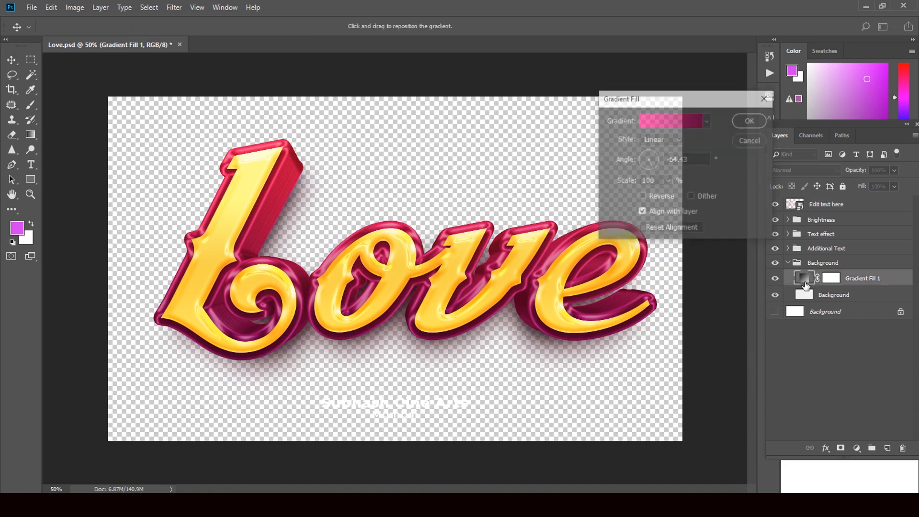
pyautogui.click(707, 121)
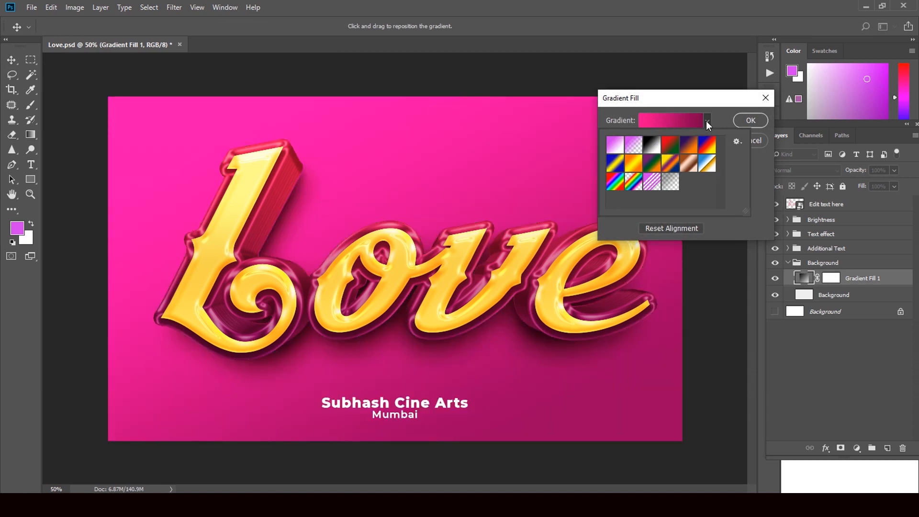
pyautogui.click(707, 121)
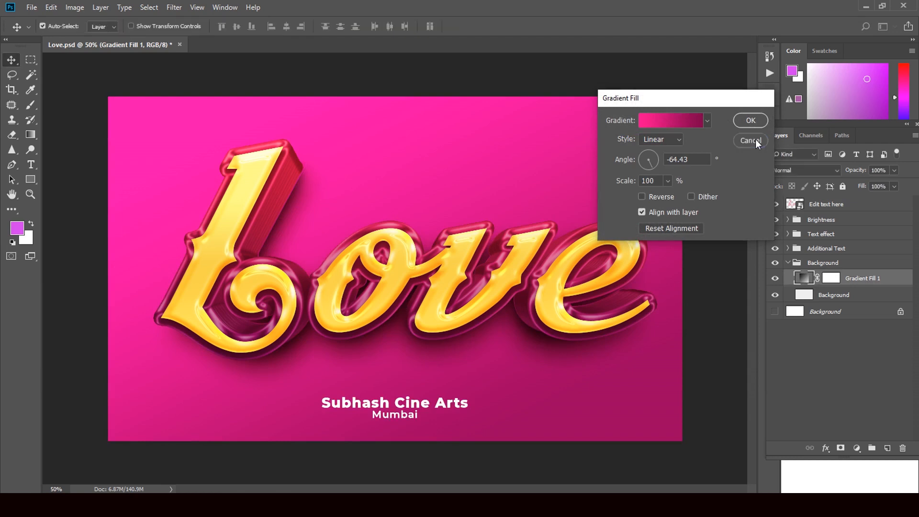
pyautogui.press('Return')
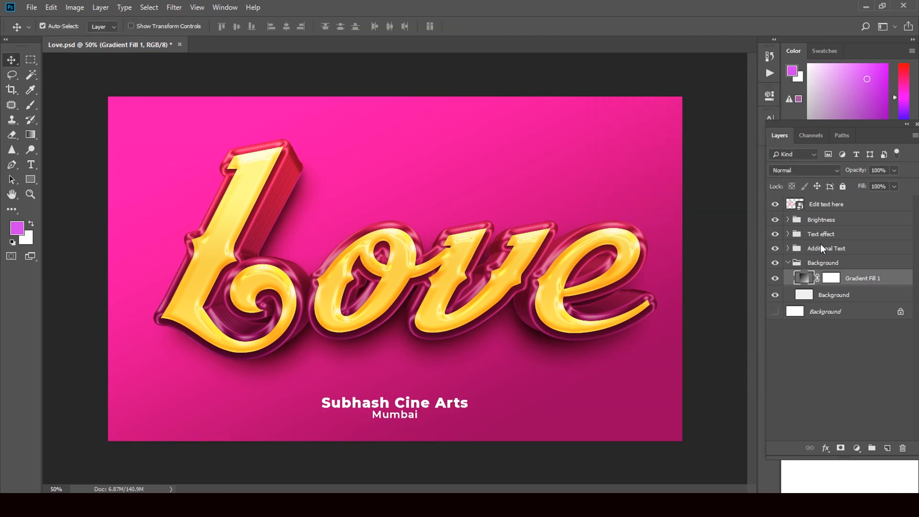
# - Try a Bevel & Emboss size of 57 px on the 3D layer in the Text effect group, and return it to 24 px
pyautogui.click(787, 233)
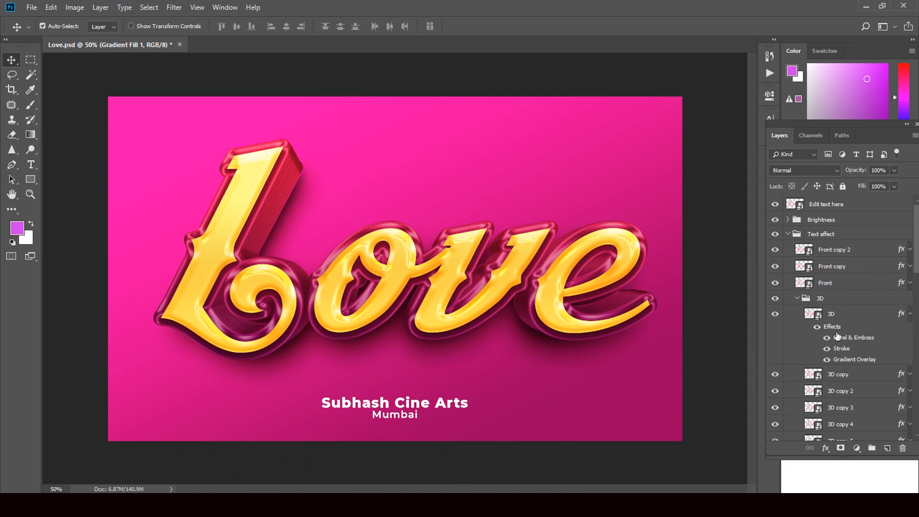
pyautogui.click(900, 316)
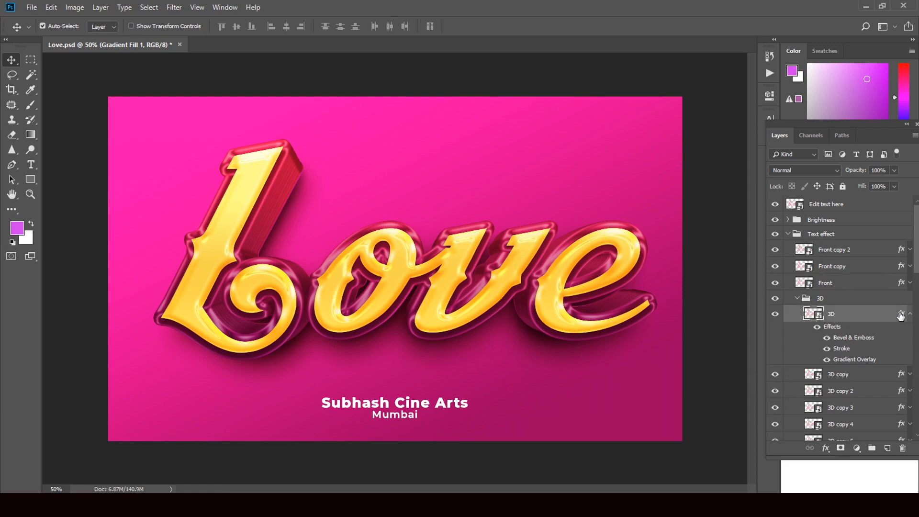
pyautogui.doubleClick(900, 316)
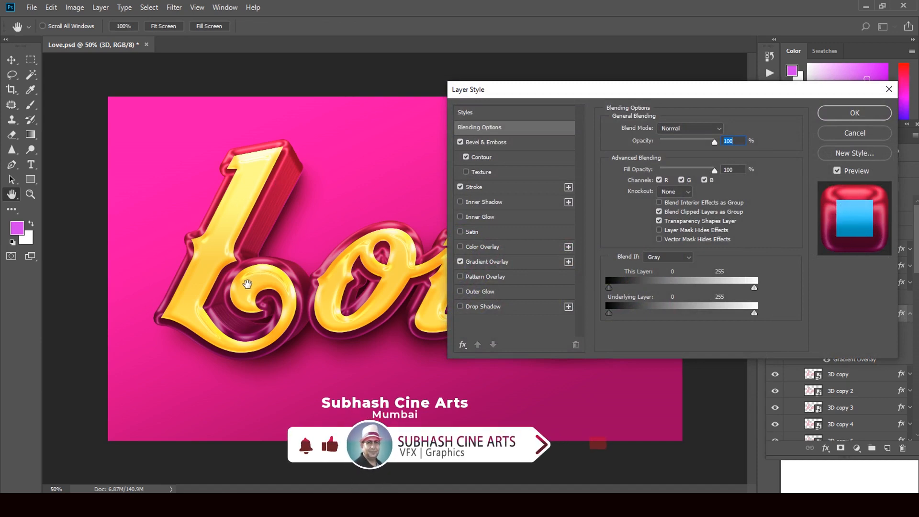
pyautogui.click(481, 141)
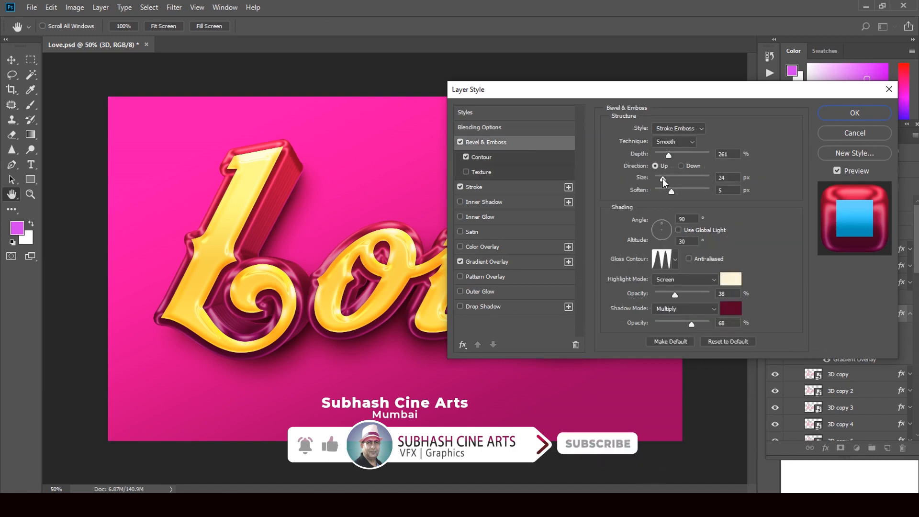
pyautogui.moveTo(662, 178); pyautogui.dragTo(668, 179)
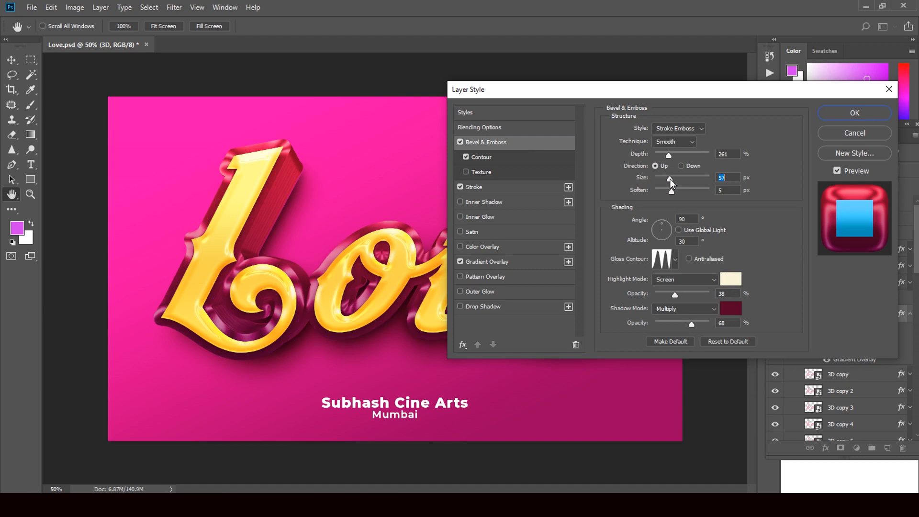
pyautogui.moveTo(670, 179); pyautogui.dragTo(664, 179)
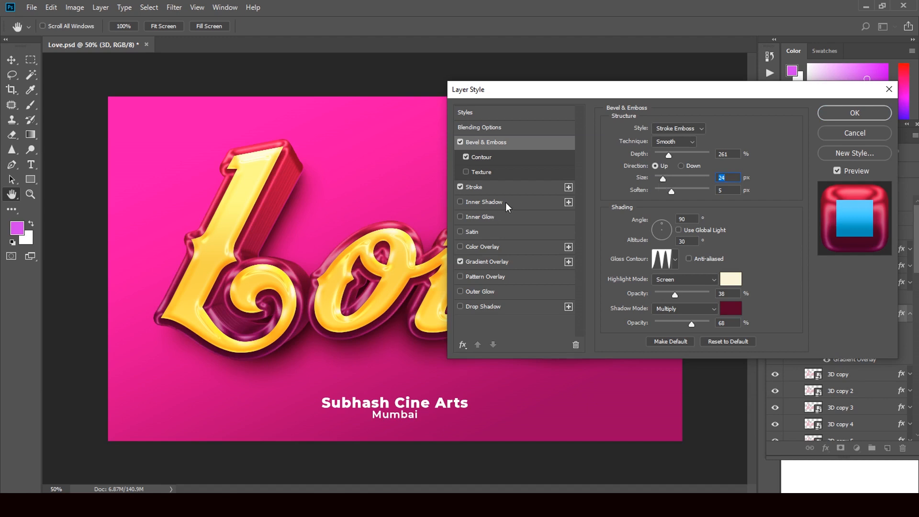
# - Try adding four extra Stroke instances to the 3D layer's style, and discard the style changes
pyautogui.click(569, 186)
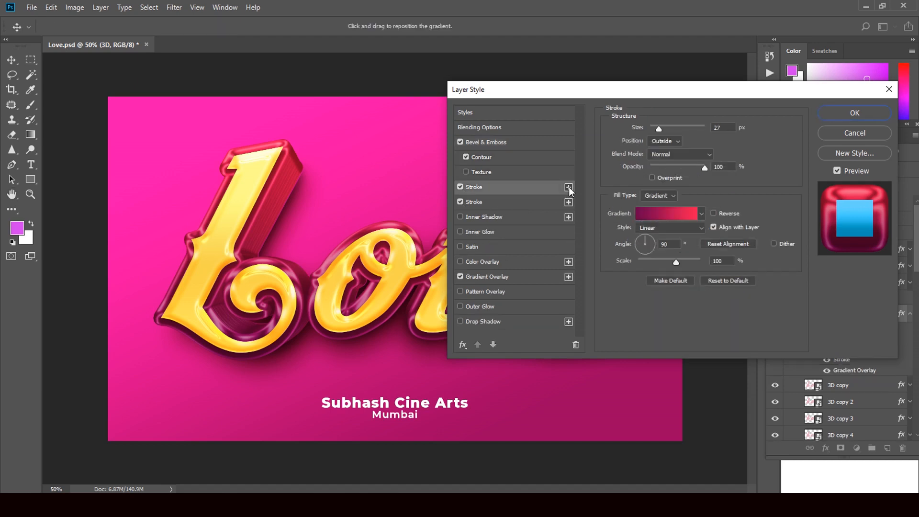
pyautogui.click(568, 186)
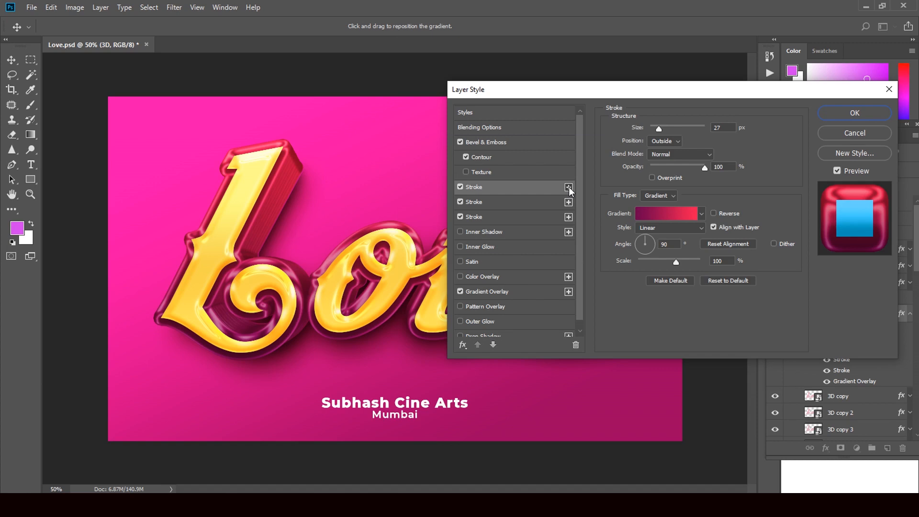
pyautogui.click(569, 187)
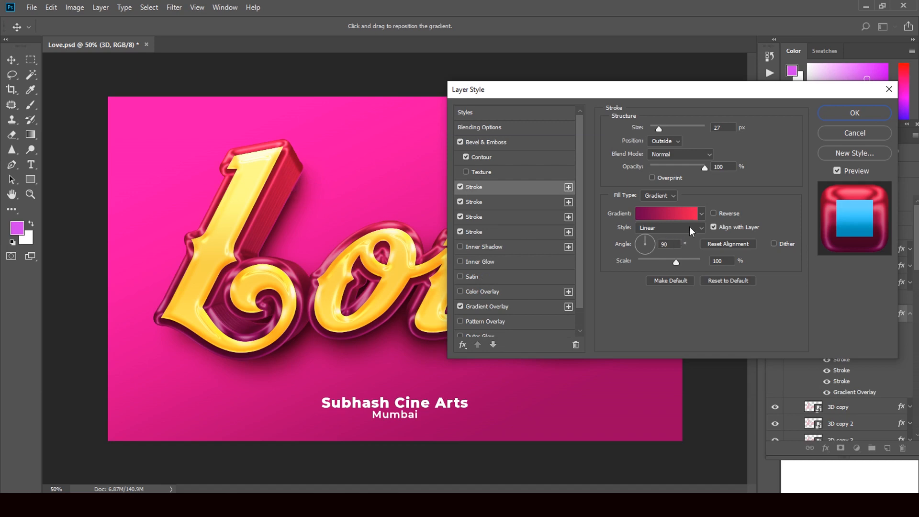
pyautogui.click(568, 187)
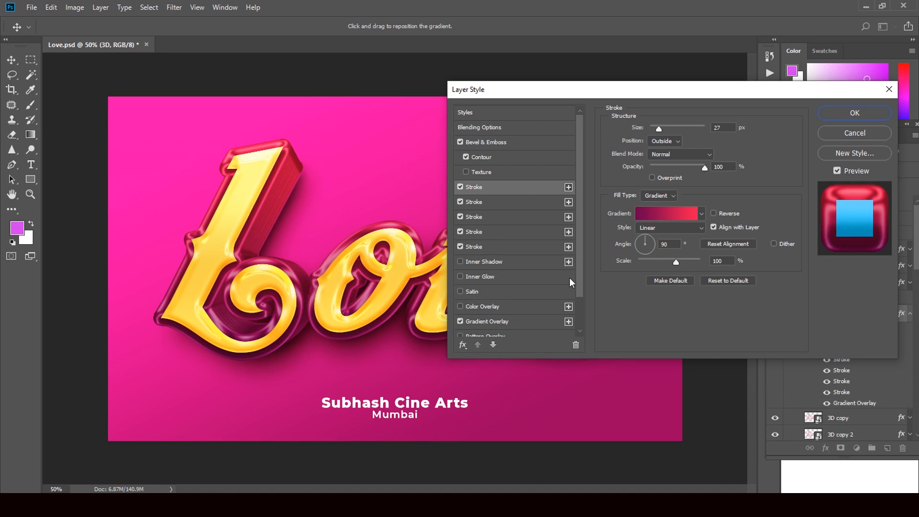
pyautogui.click(843, 131)
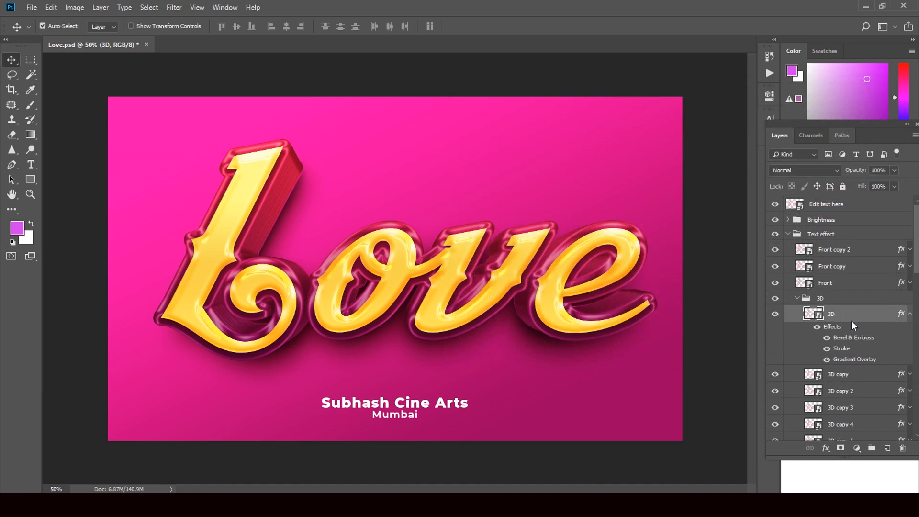
# - Toggle the Shadow group's visibility off and on, and expand the group beneath the 3D copies
pyautogui.scroll(-5, 917, 304)
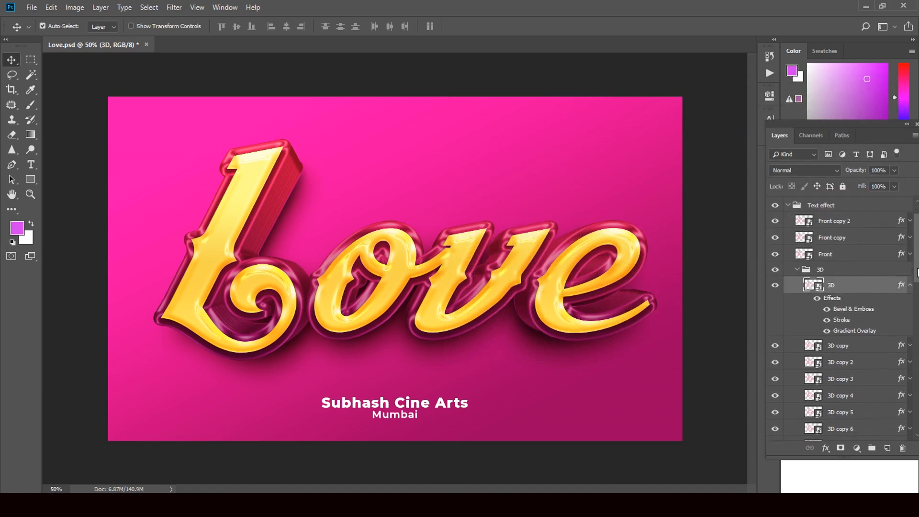
pyautogui.moveTo(917, 299); pyautogui.dragTo(915, 420)
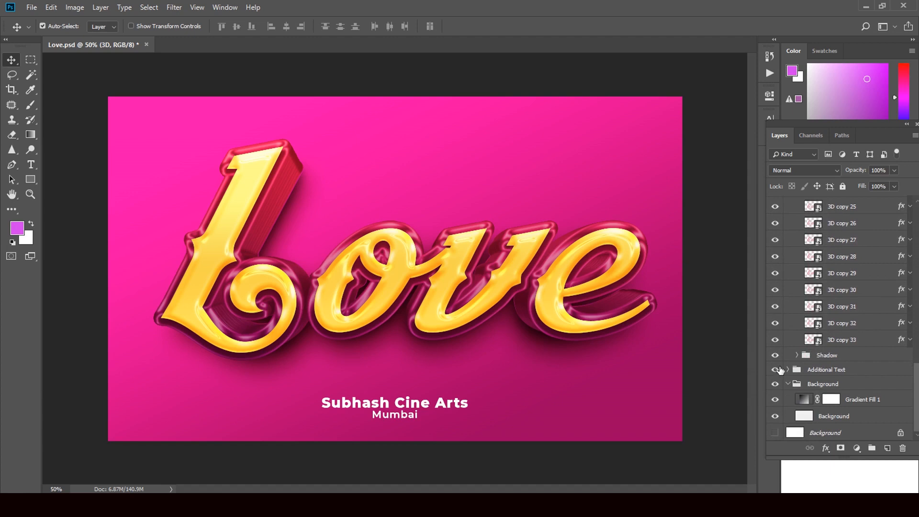
pyautogui.click(775, 355)
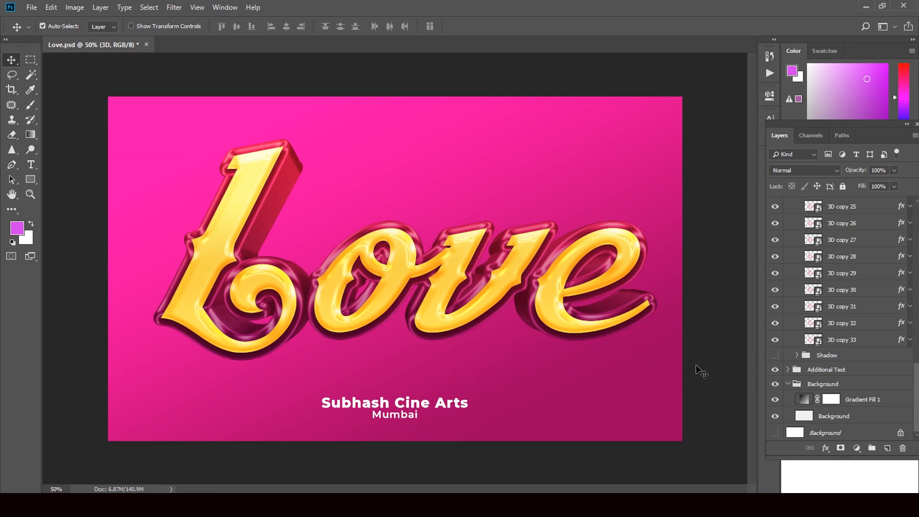
pyautogui.click(775, 356)
pyautogui.click(797, 355)
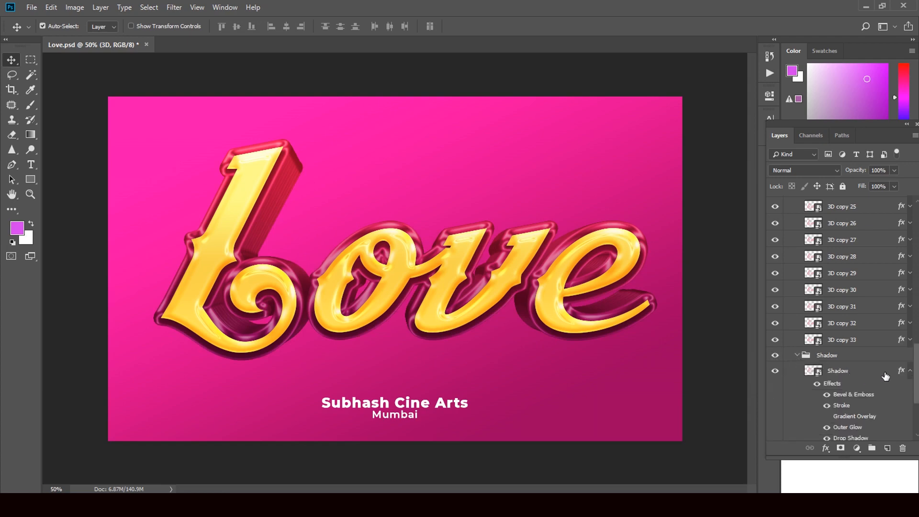
# - Open the Shadow layer's style settings and switch all four Drop Shadow effects off and on to compare the result
pyautogui.doubleClick(902, 371)
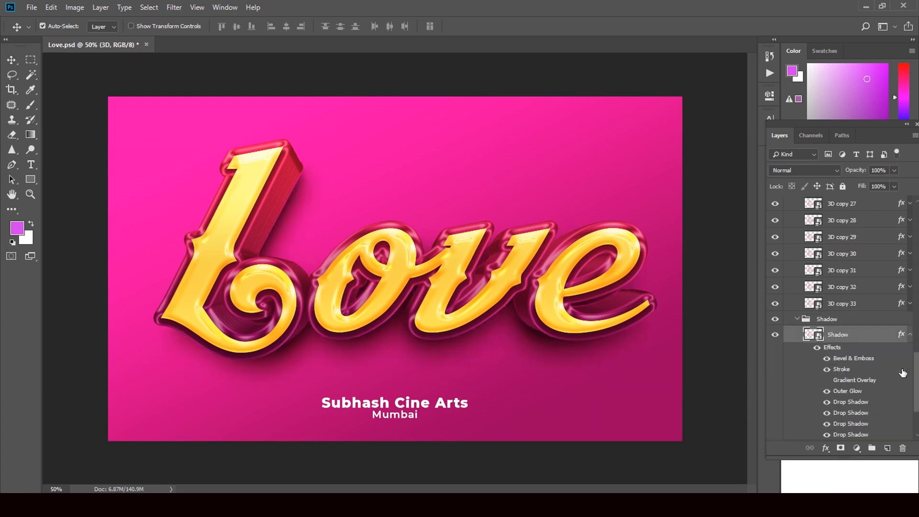
pyautogui.doubleClick(902, 373)
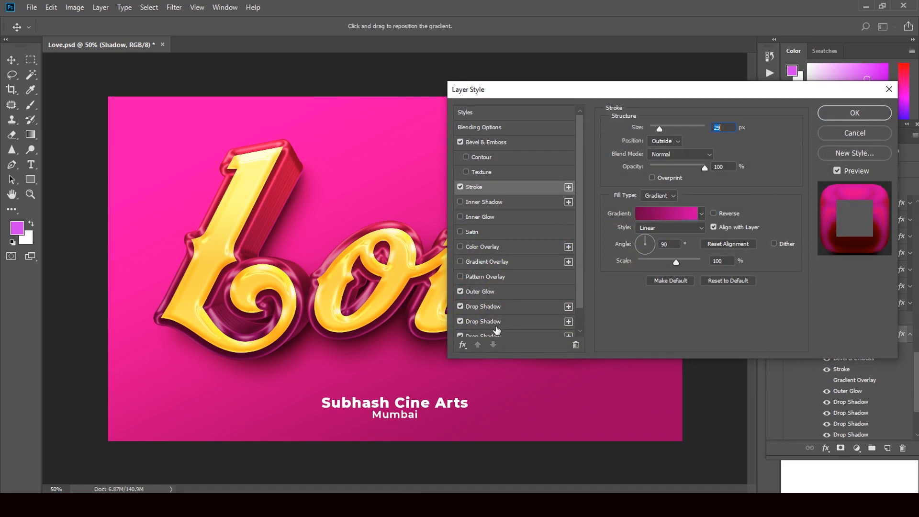
pyautogui.moveTo(582, 267); pyautogui.dragTo(582, 300)
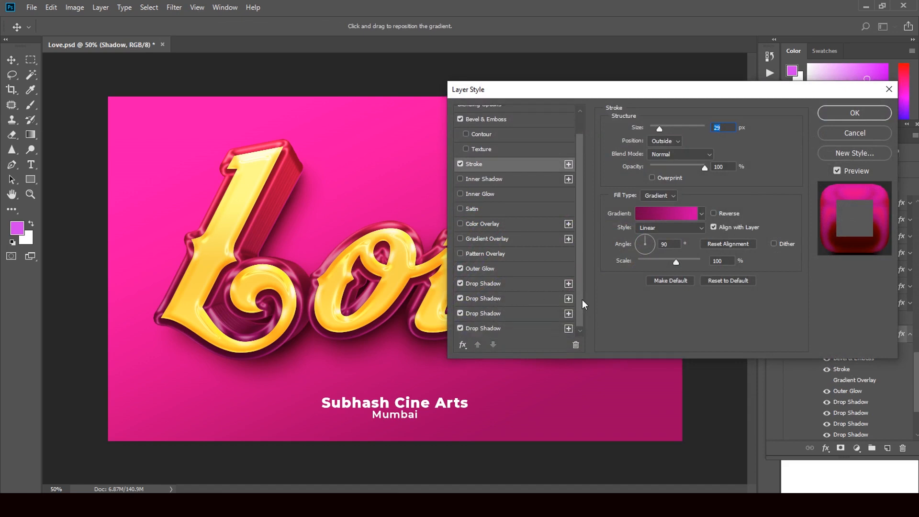
pyautogui.click(460, 298)
pyautogui.click(460, 313)
pyautogui.click(459, 328)
pyautogui.click(459, 327)
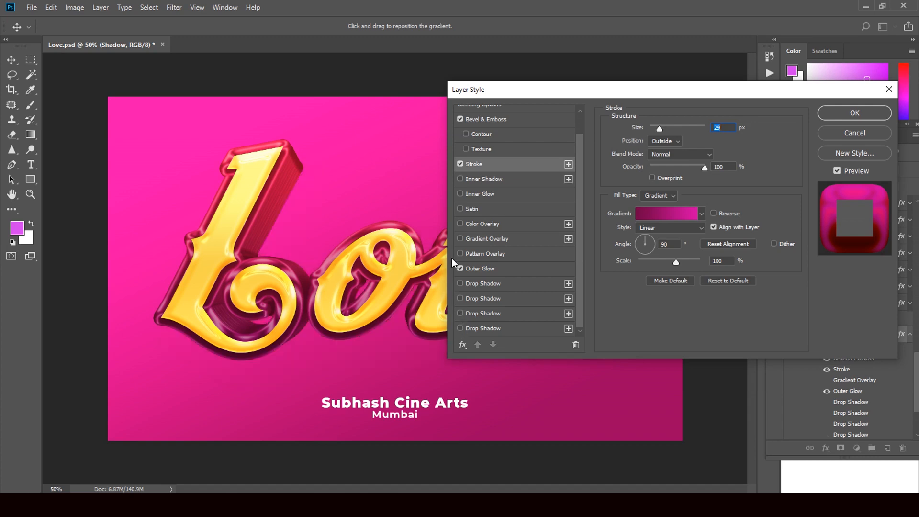
pyautogui.click(459, 328)
pyautogui.click(459, 313)
pyautogui.click(460, 298)
pyautogui.click(460, 283)
# - Set the colour of the Shadow layer's uppermost Drop Shadow effect to #1b030c
pyautogui.click(567, 329)
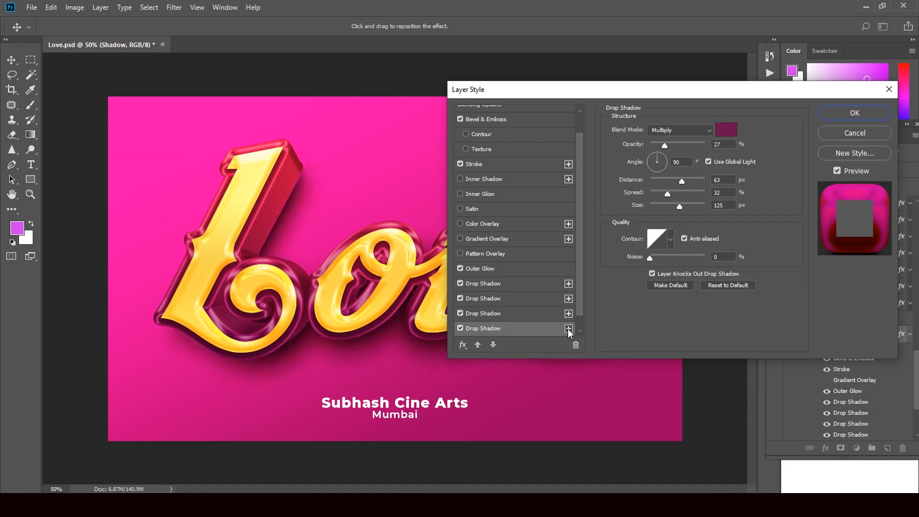
pyautogui.click(562, 285)
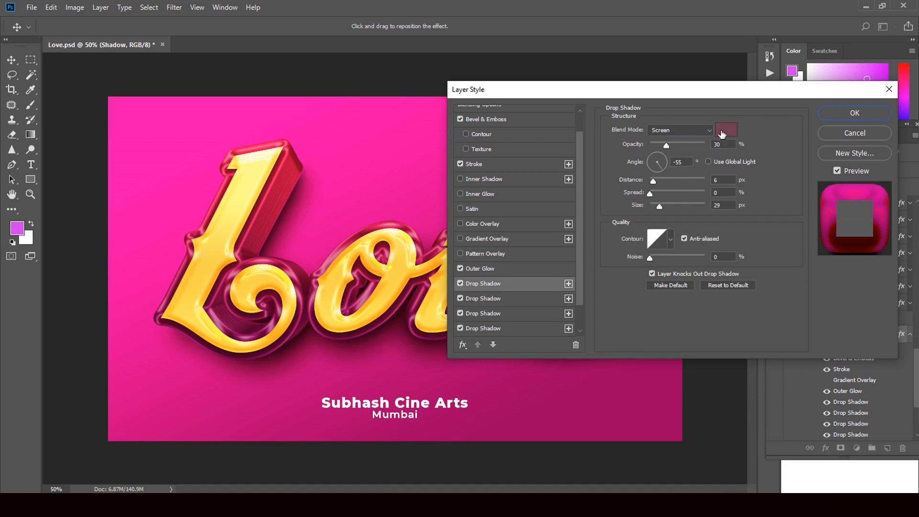
pyautogui.click(723, 130)
pyautogui.click(438, 235)
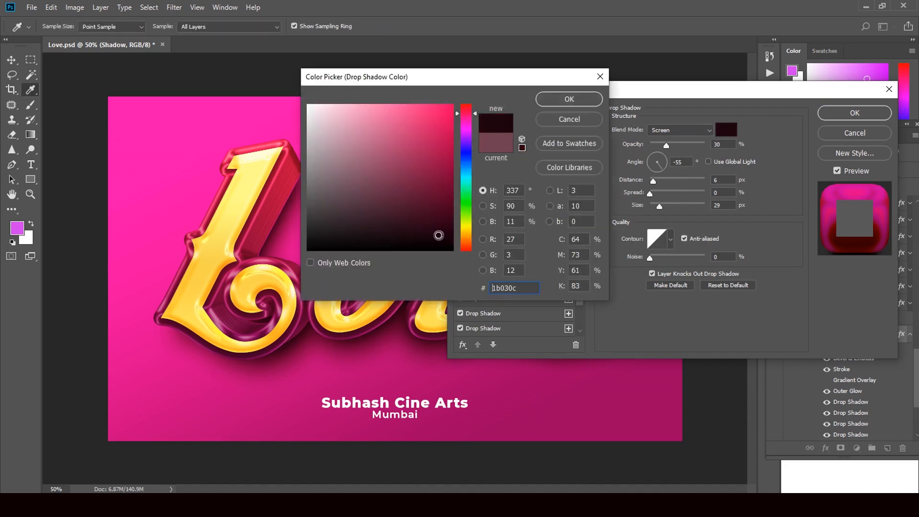
pyautogui.click(559, 102)
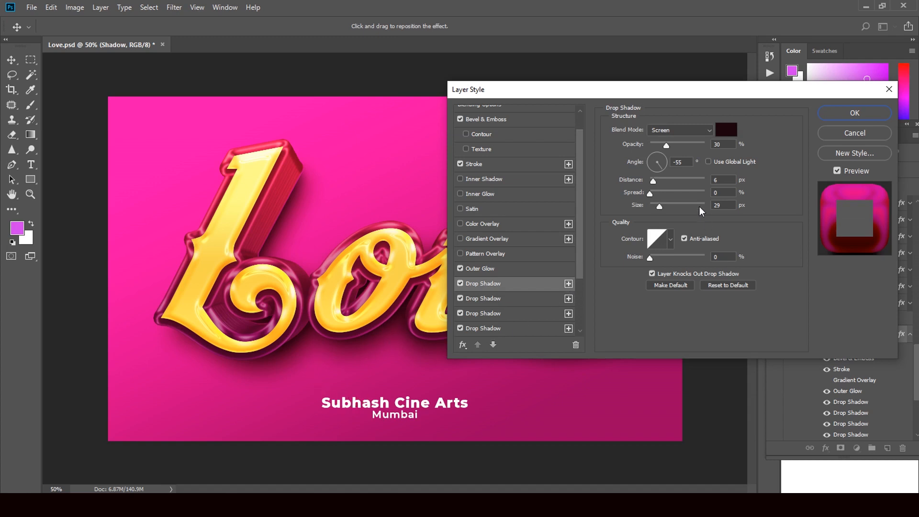
# - Try other light angles for the Drop Shadow, including 100°, and discard the Shadow layer's style changes
pyautogui.click(664, 162)
pyautogui.click(653, 156)
pyautogui.click(687, 162)
pyautogui.write('100')
pyautogui.click(836, 130)
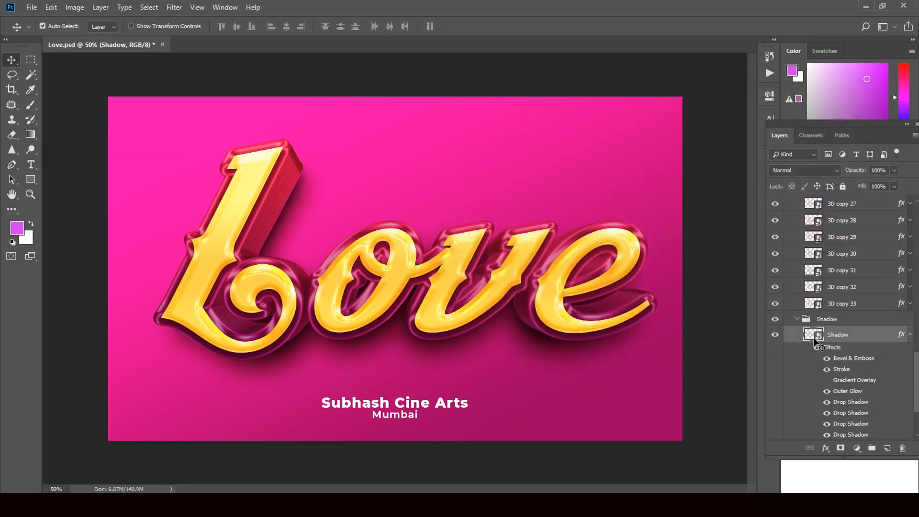
# - Collapse the Shadow, 3D and Text effect groups
pyautogui.click(797, 319)
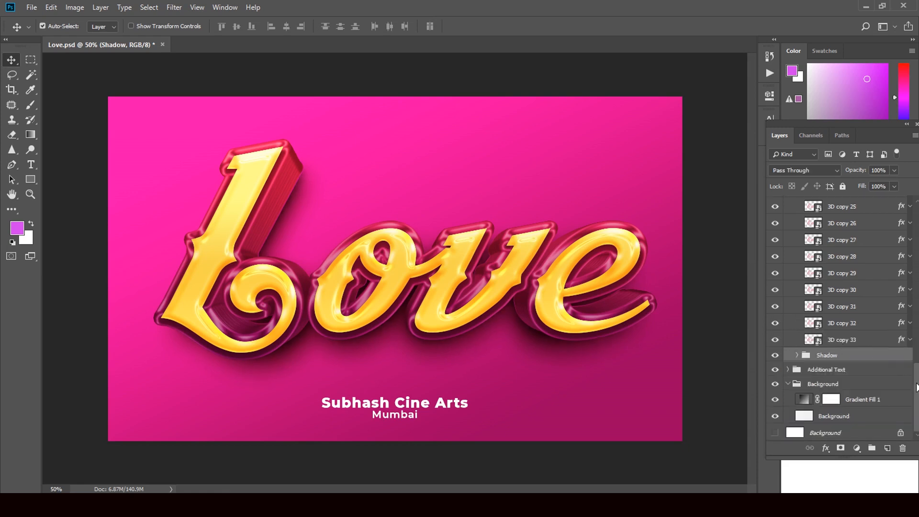
pyautogui.moveTo(916, 386); pyautogui.dragTo(917, 222)
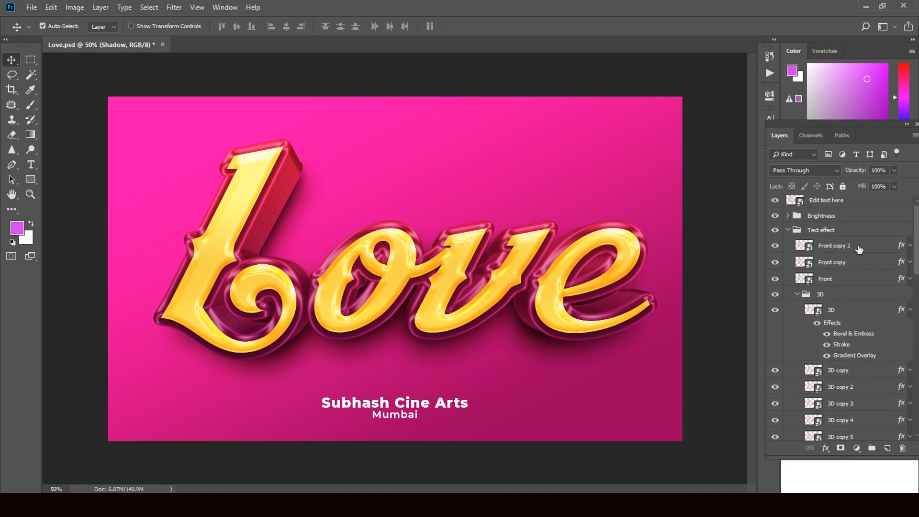
pyautogui.click(797, 295)
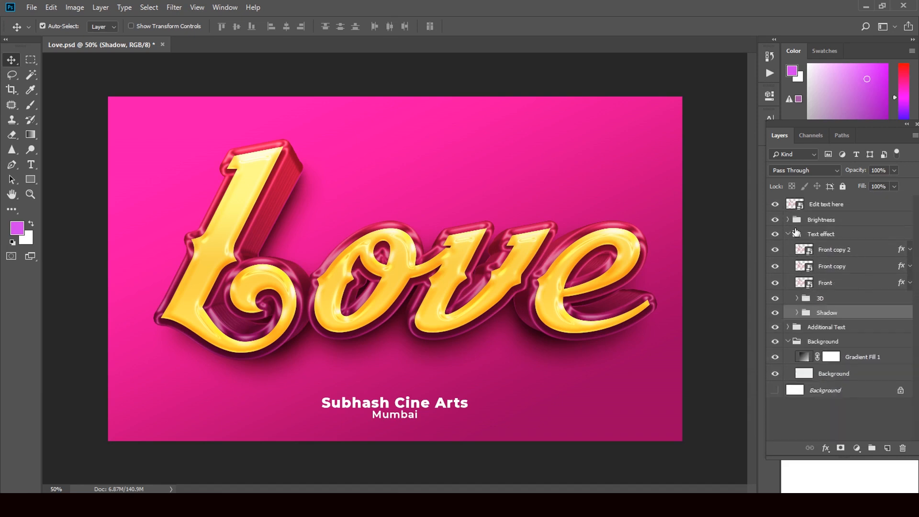
pyautogui.click(788, 234)
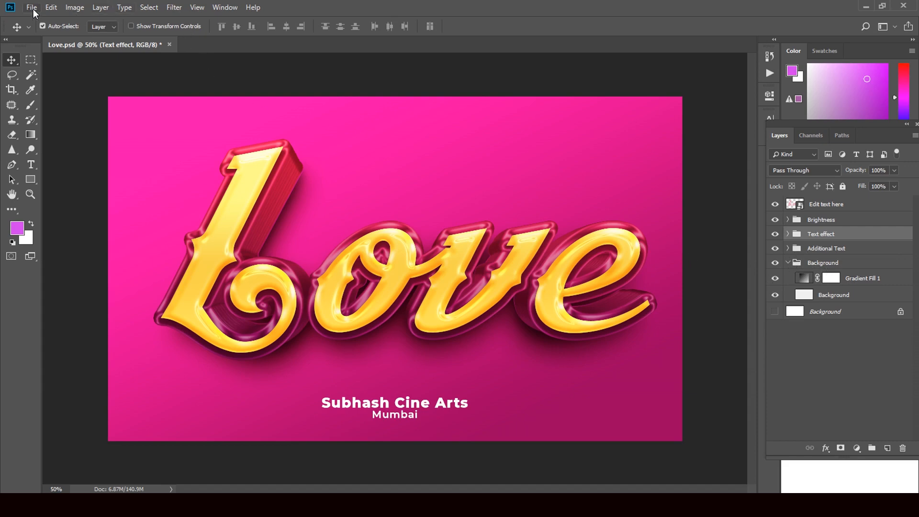
# - Switch to File Explorer and open the Background folder on Local Disk (E:)
pyautogui.click(865, 7)
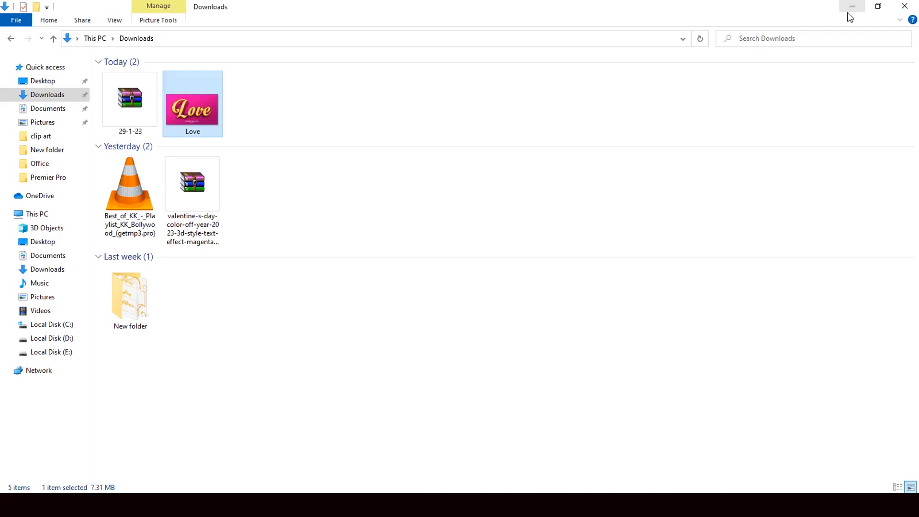
pyautogui.click(64, 352)
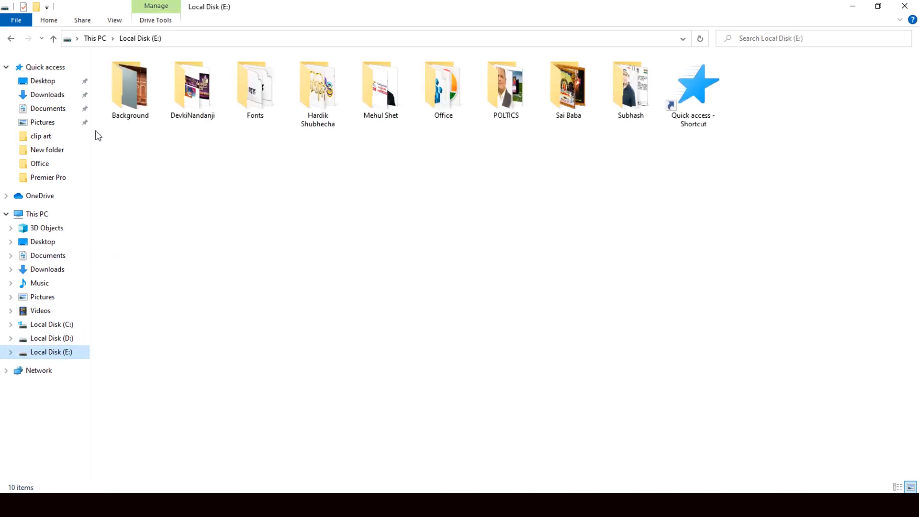
pyautogui.doubleClick(128, 93)
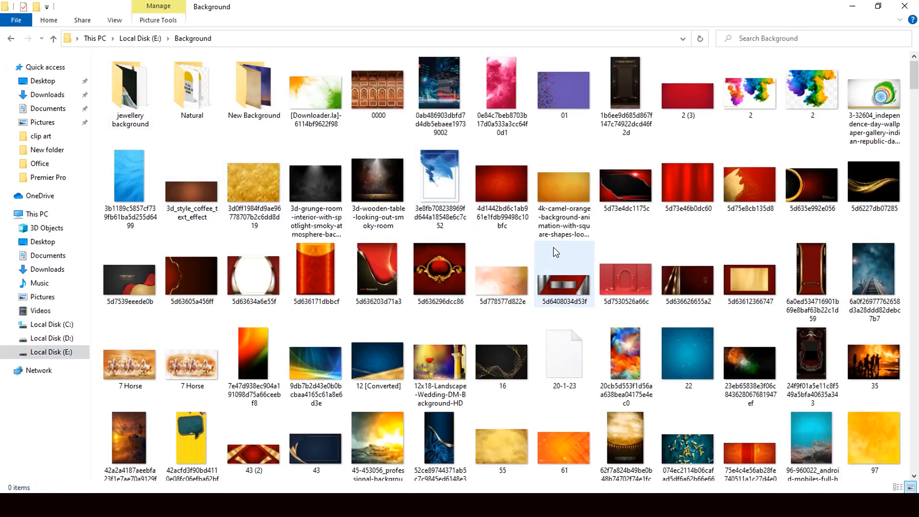
# - Find the purple texture image 454166-PF78GR-169 in the Background folder and bring it into Love.psd in Photoshop
pyautogui.scroll(-5, 700, 285)
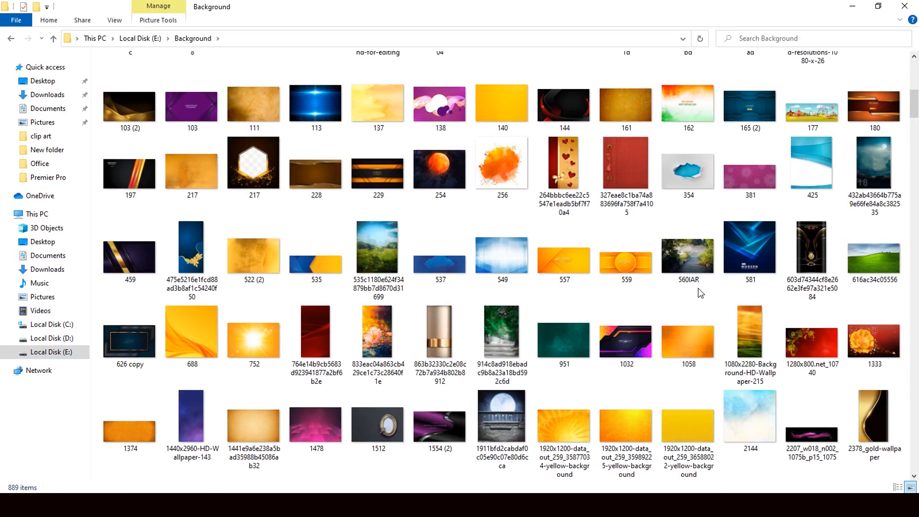
pyautogui.scroll(-3, 701, 292)
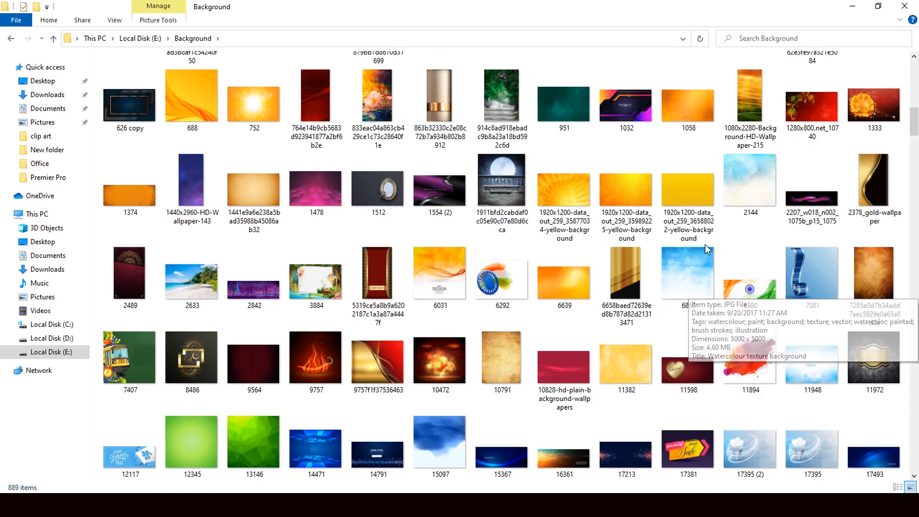
pyautogui.scroll(-3, 704, 244)
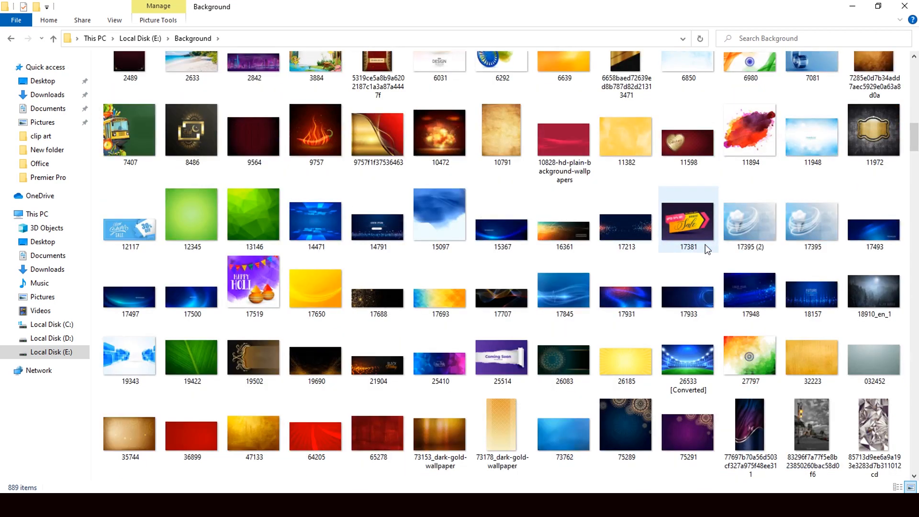
pyautogui.scroll(-3, 704, 244)
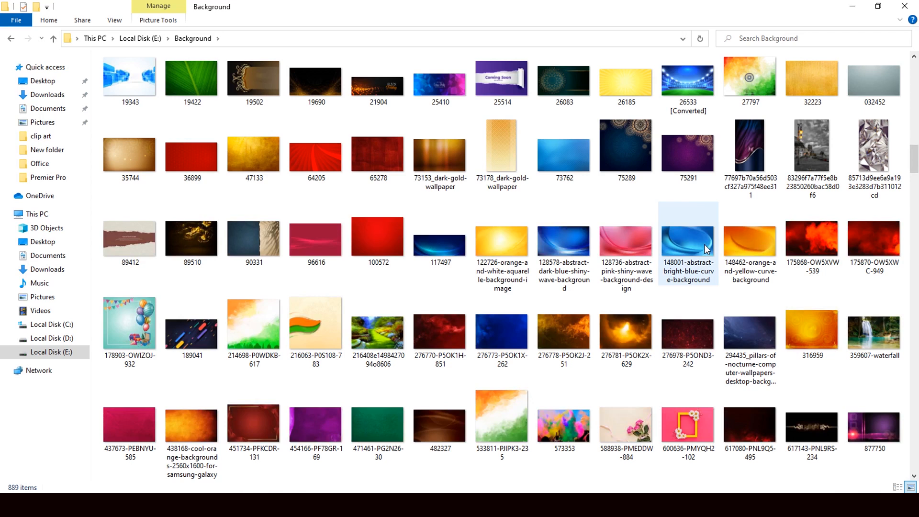
pyautogui.click(329, 430)
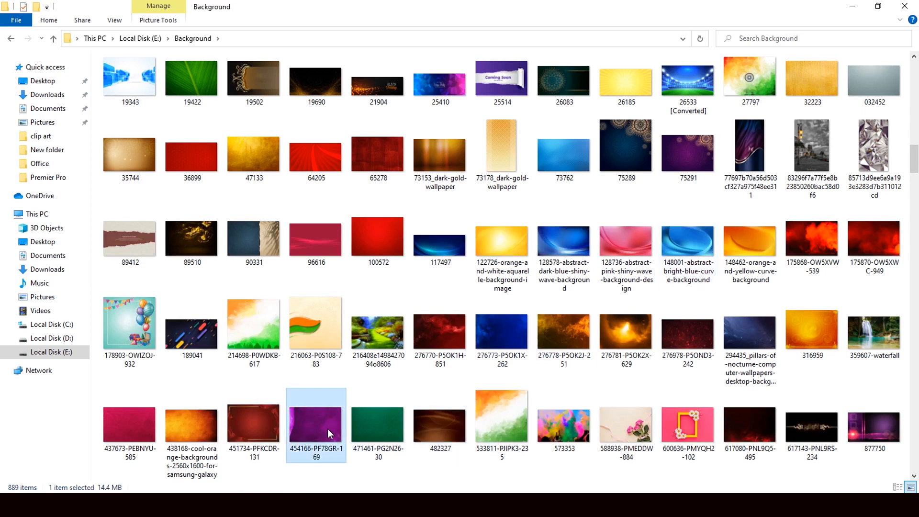
pyautogui.moveTo(325, 421); pyautogui.dragTo(406, 318)
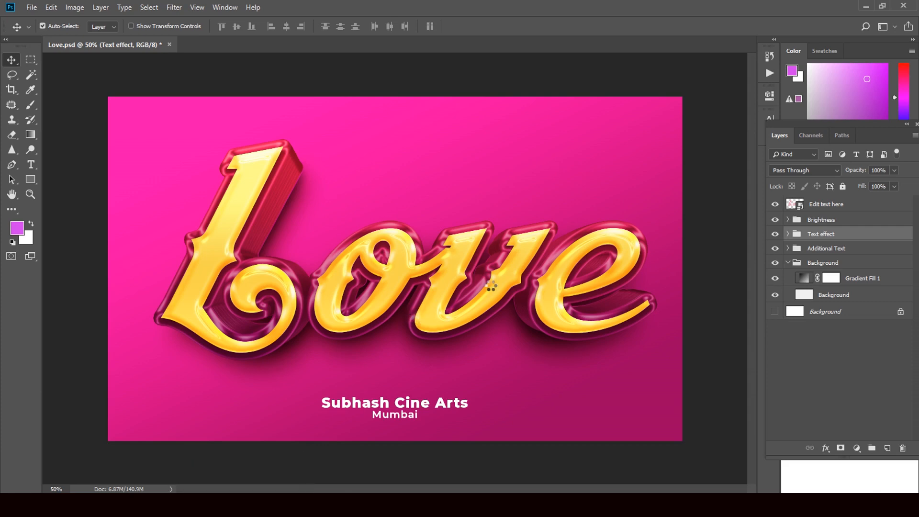
# - Stretch the purple image horizontally on both sides to about 97.5% width and place it
pyautogui.hotkey('ctrl', 't')
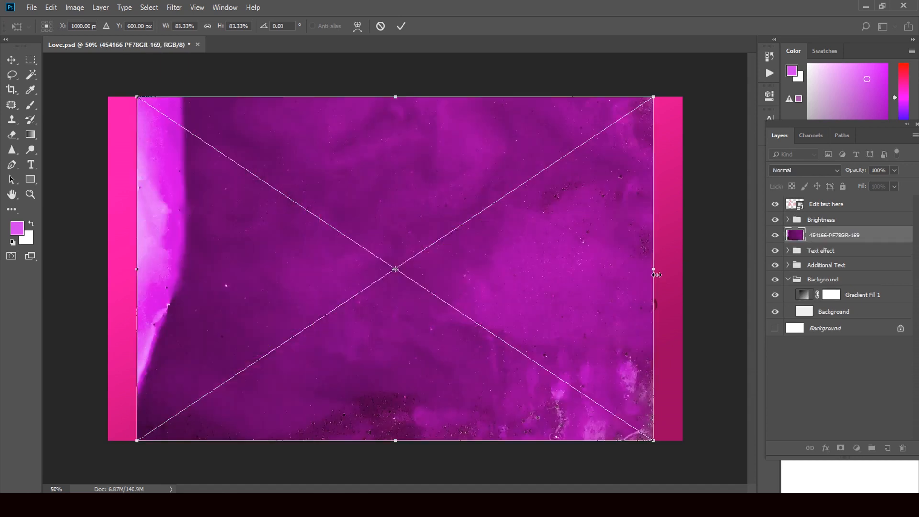
pyautogui.moveTo(654, 271); pyautogui.dragTo(688, 271)
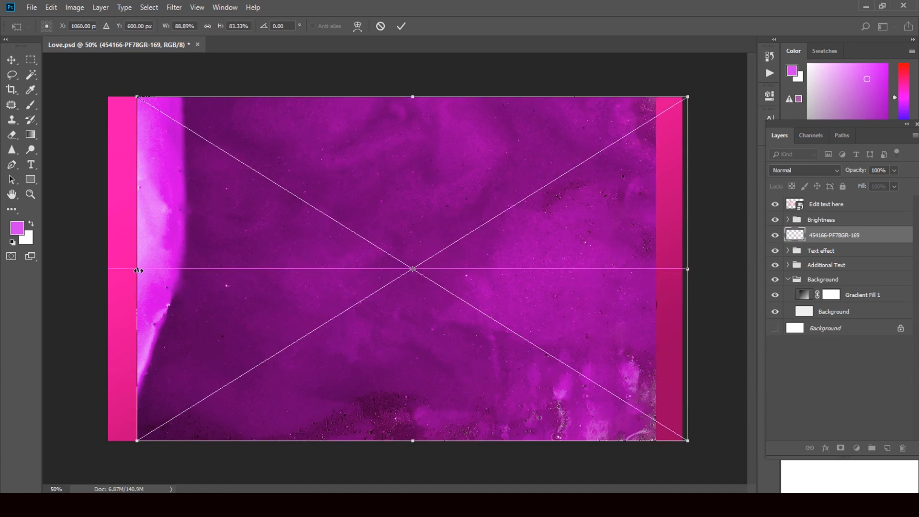
pyautogui.moveTo(138, 269); pyautogui.dragTo(128, 269)
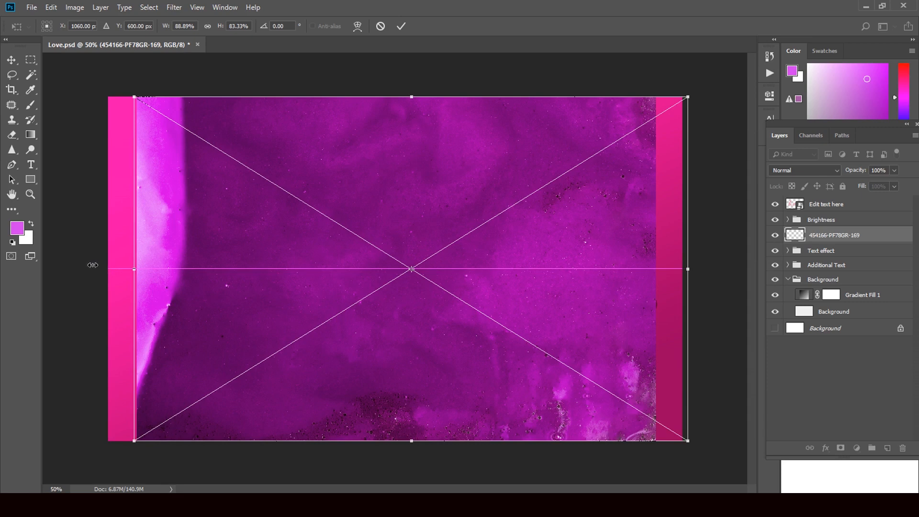
pyautogui.moveTo(134, 268); pyautogui.dragTo(84, 264)
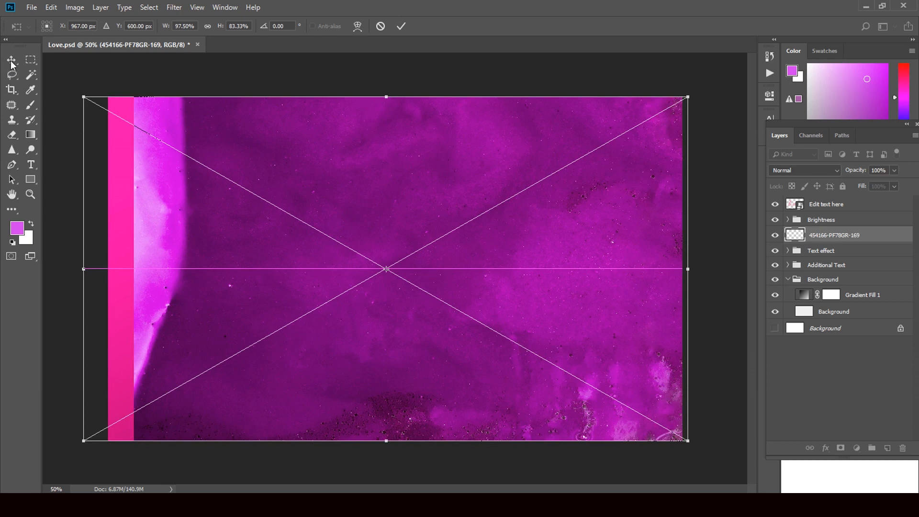
pyautogui.click(12, 61)
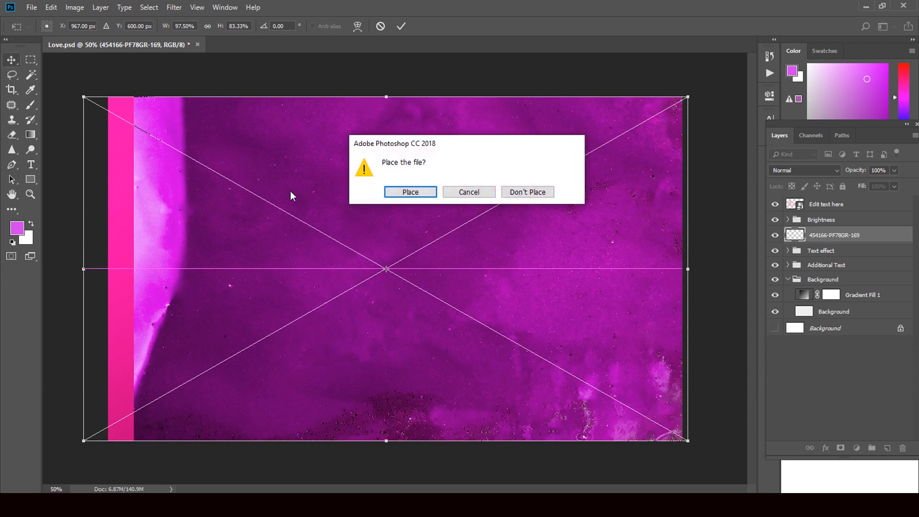
pyautogui.click(425, 194)
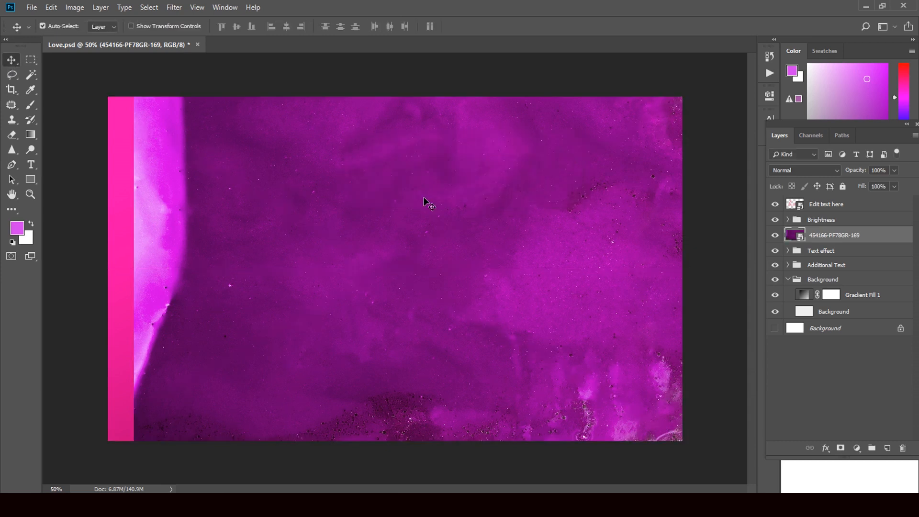
# - Cover the canvas's uncovered pink strip with the purple image and move its layer into the Background group above Gradient Fill 1
pyautogui.click(282, 272)
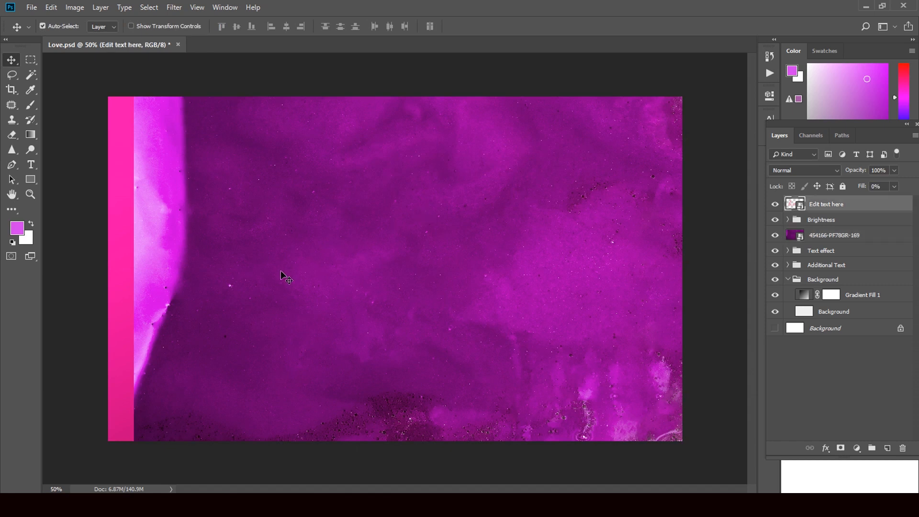
pyautogui.click(827, 235)
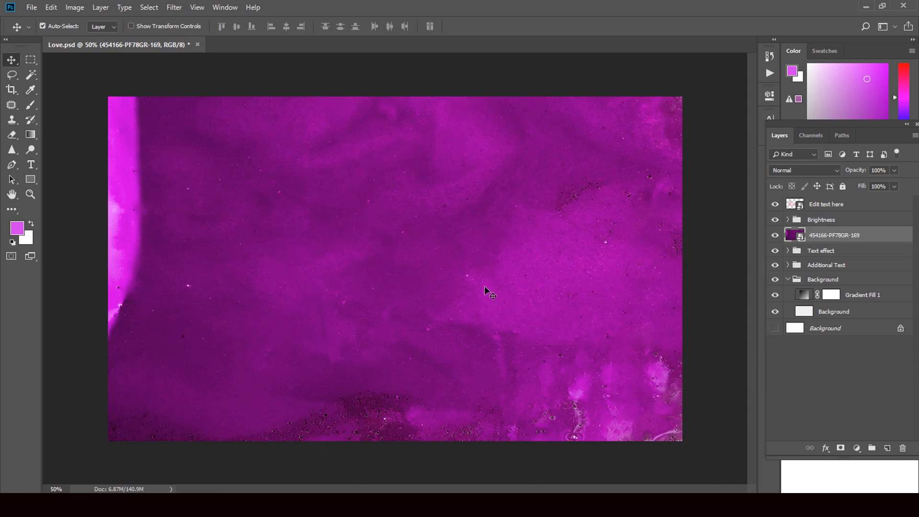
pyautogui.press('ctrl')
pyautogui.moveTo(835, 236); pyautogui.dragTo(837, 288)
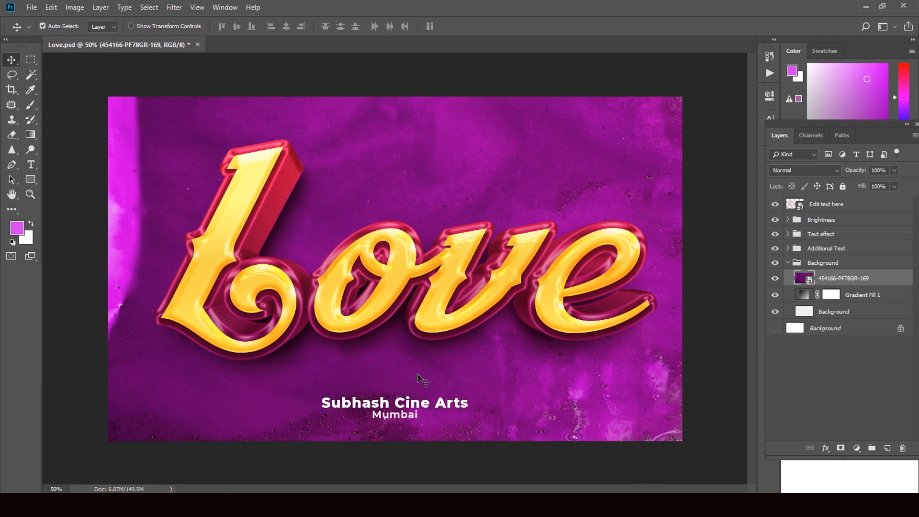
# - Switch to File Explorer and open the clip art folder on Local Disk (D:)
pyautogui.click(867, 7)
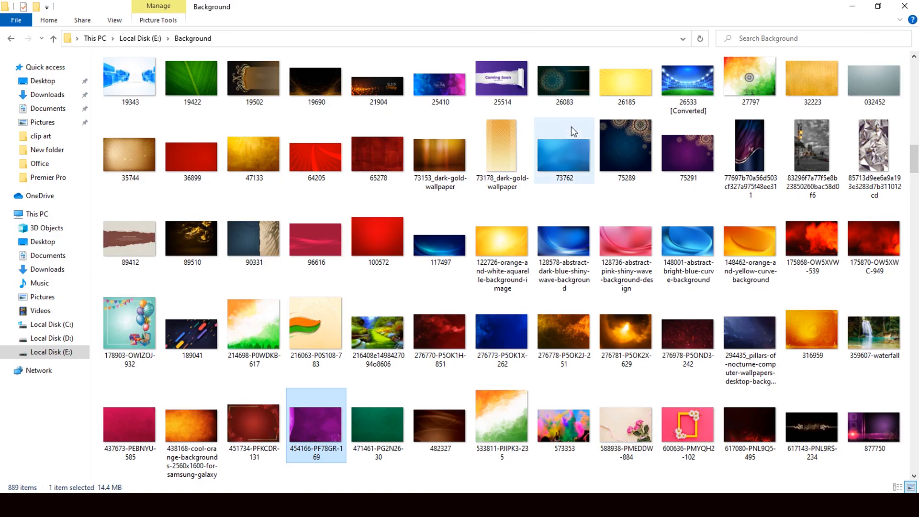
pyautogui.click(11, 39)
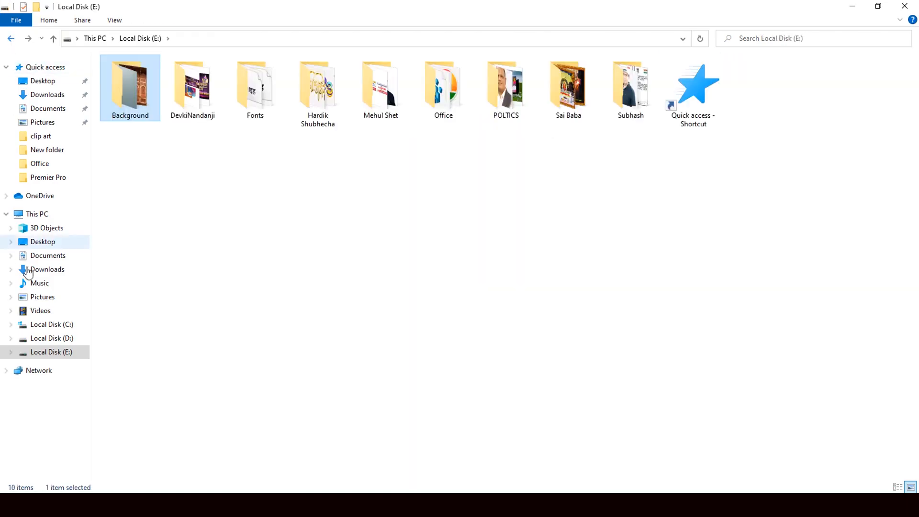
pyautogui.click(67, 338)
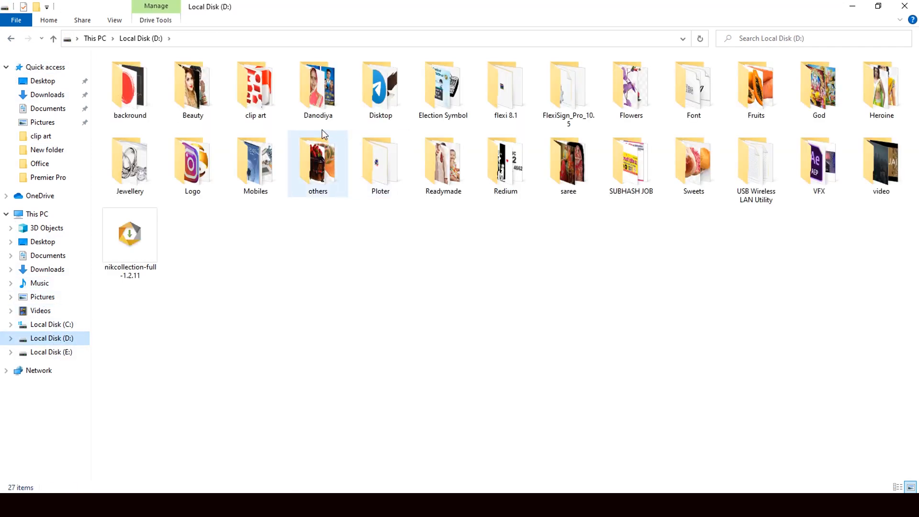
pyautogui.doubleClick(266, 101)
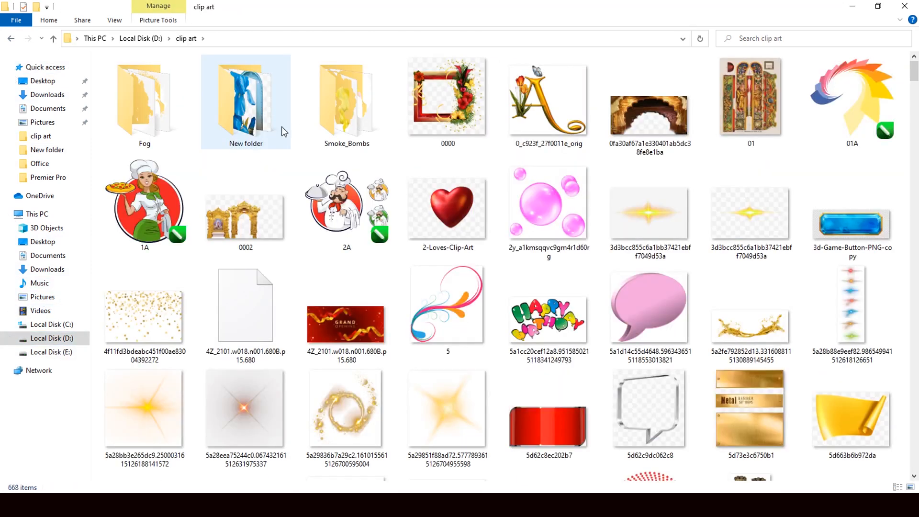
# - Bring the red heart image 2-Loves-Clip-Art into Love.psd above the purple background image
pyautogui.click(455, 208)
pyautogui.moveTo(455, 208); pyautogui.dragTo(438, 271)
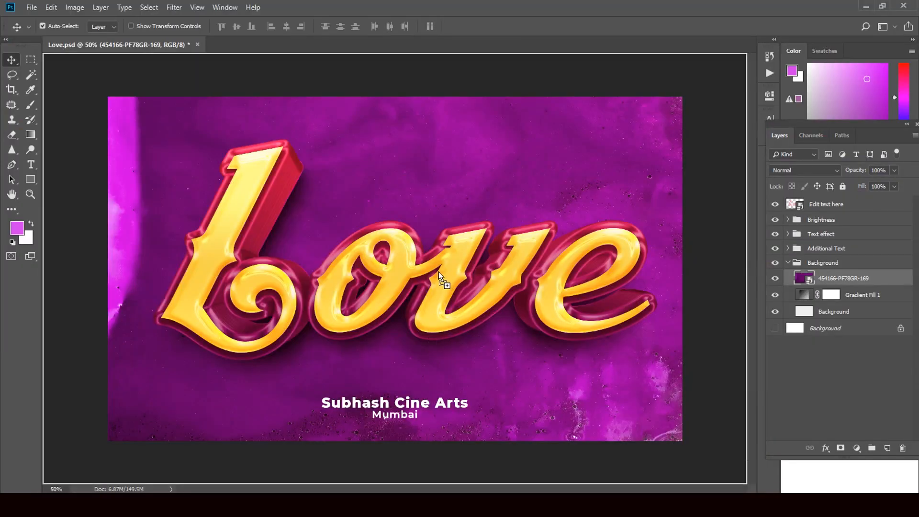
pyautogui.moveTo(440, 235); pyautogui.dragTo(439, 233)
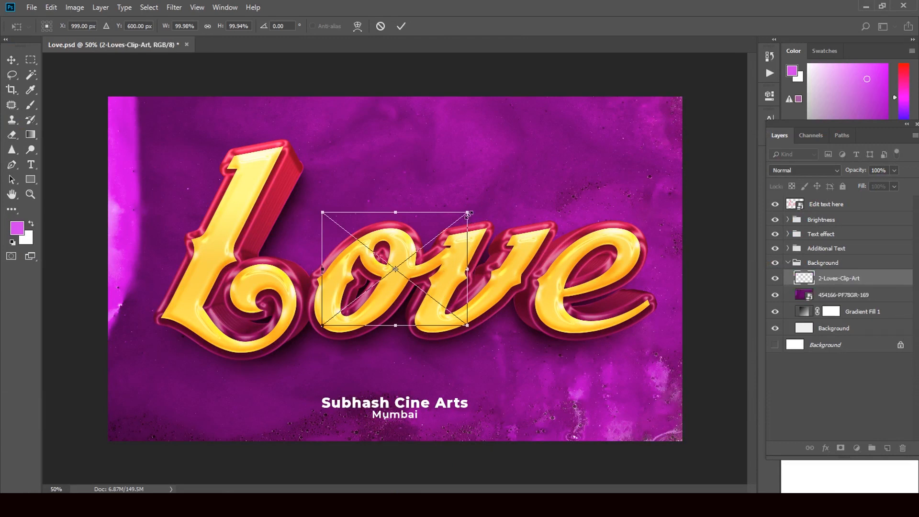
# - Enlarge the heart clip art to about 210.6% width and 228.9% height and place it
pyautogui.moveTo(467, 212); pyautogui.dragTo(488, 196)
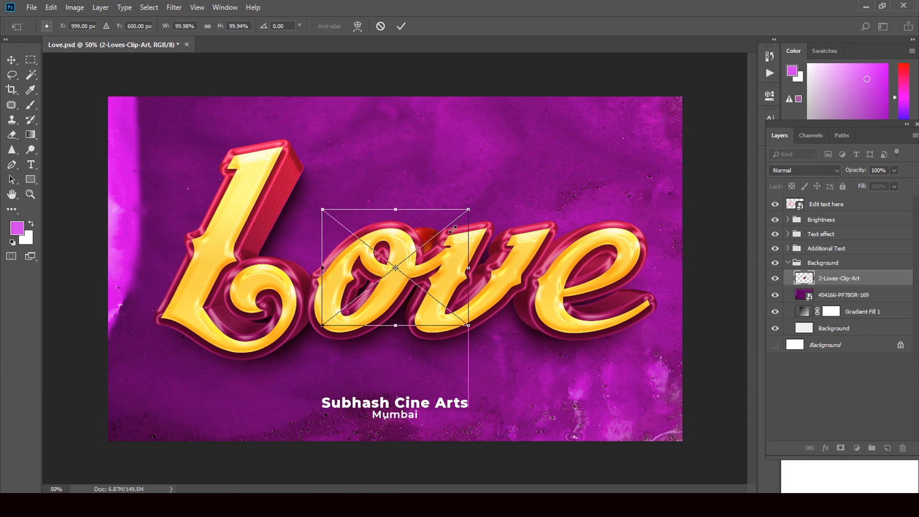
pyautogui.moveTo(453, 231); pyautogui.dragTo(502, 188)
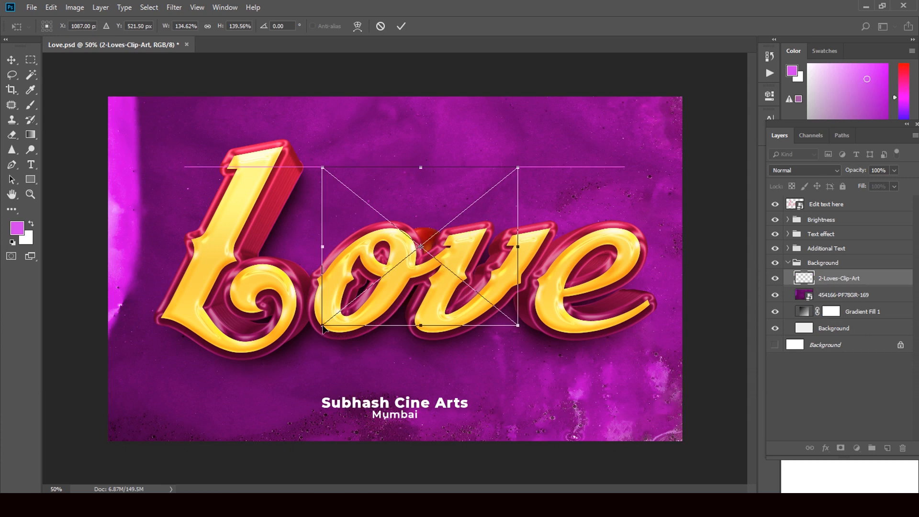
pyautogui.moveTo(323, 329); pyautogui.dragTo(319, 334)
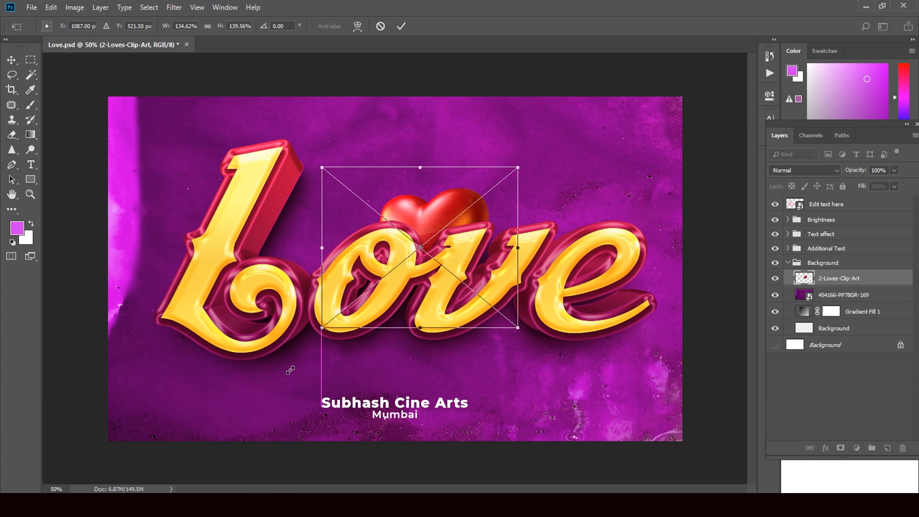
pyautogui.moveTo(290, 370); pyautogui.dragTo(289, 370)
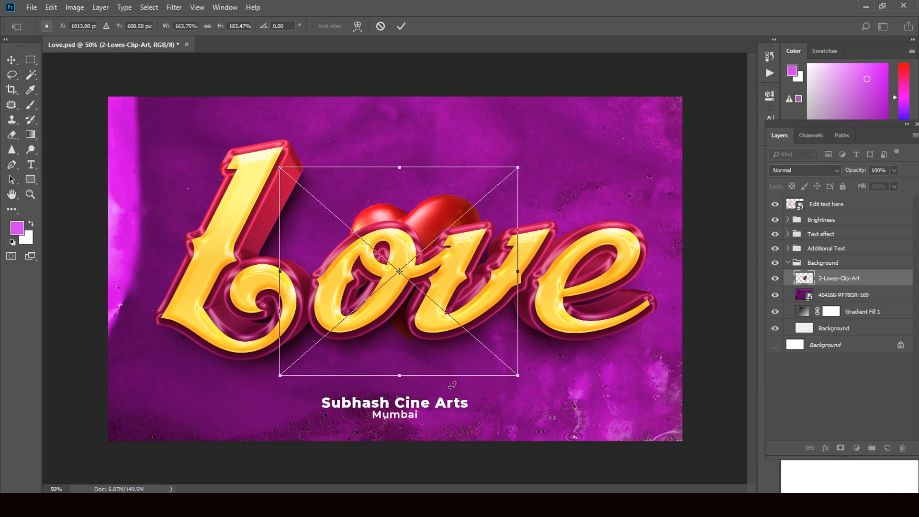
pyautogui.moveTo(518, 375); pyautogui.dragTo(585, 425)
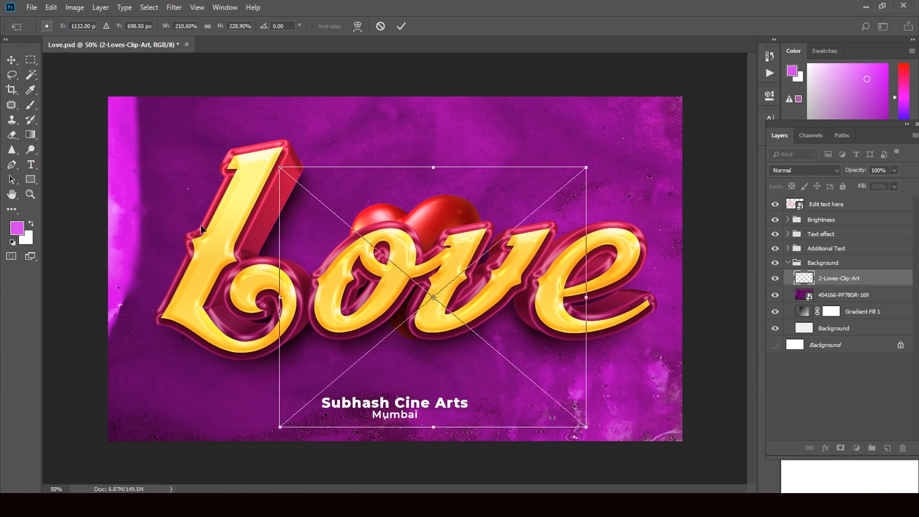
pyautogui.click(11, 62)
pyautogui.click(410, 192)
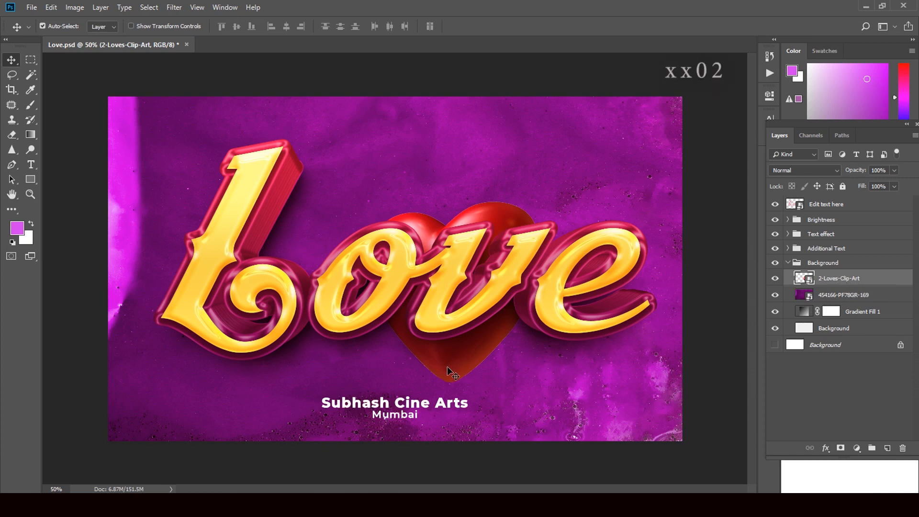
# - Move the heart up behind the letters "o" and "v", and duplicate it behind the letter "L"
pyautogui.moveTo(450, 370); pyautogui.dragTo(282, 297)
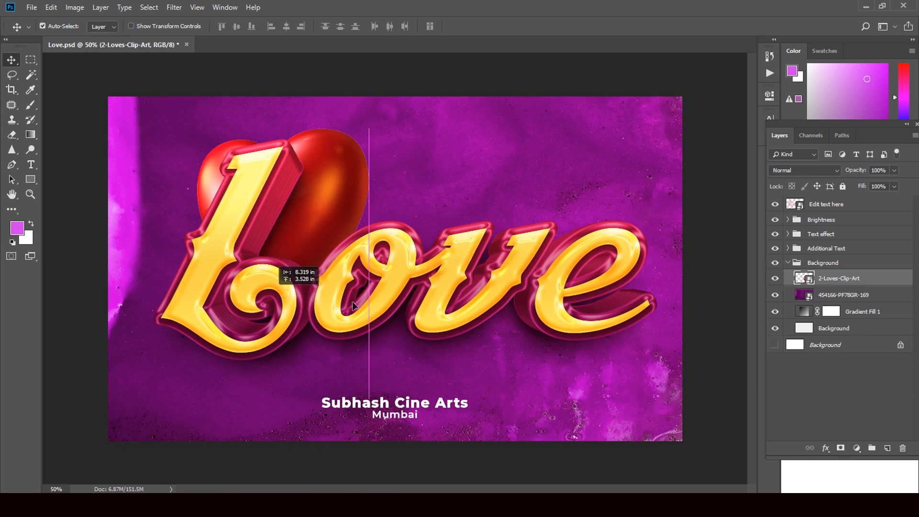
pyautogui.moveTo(352, 302); pyautogui.dragTo(425, 315)
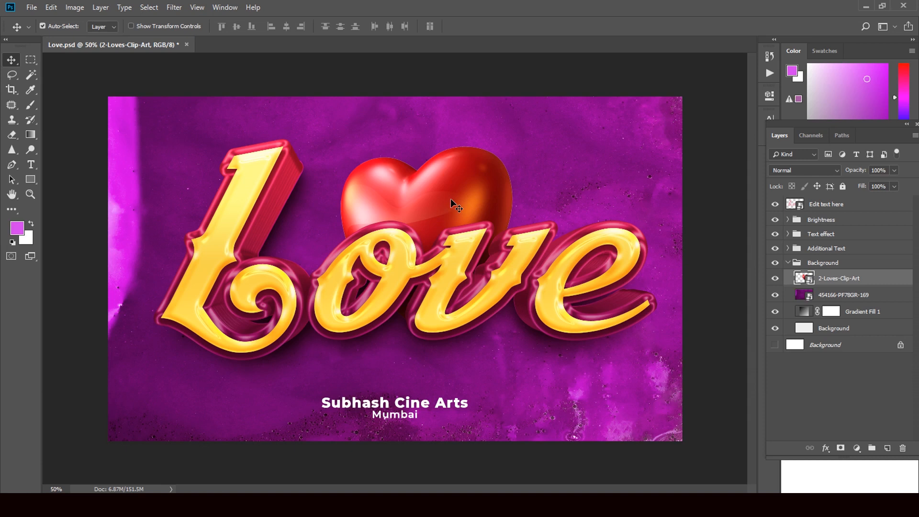
pyautogui.moveTo(451, 204); pyautogui.dragTo(241, 249)
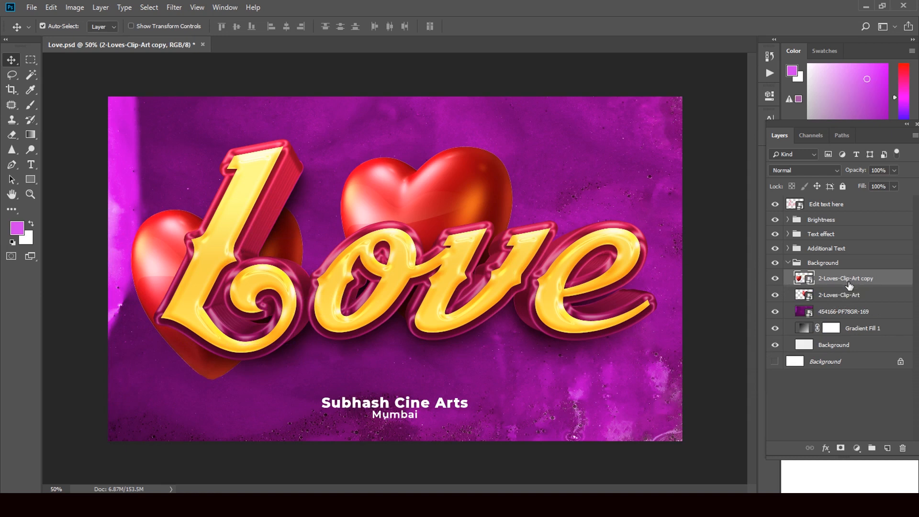
# - Bring the heart copy in front of the lettering, shrink it to about 74.4% width and 74.8% height, and place it beside the top of the "L"
pyautogui.moveTo(849, 285); pyautogui.dragTo(856, 212)
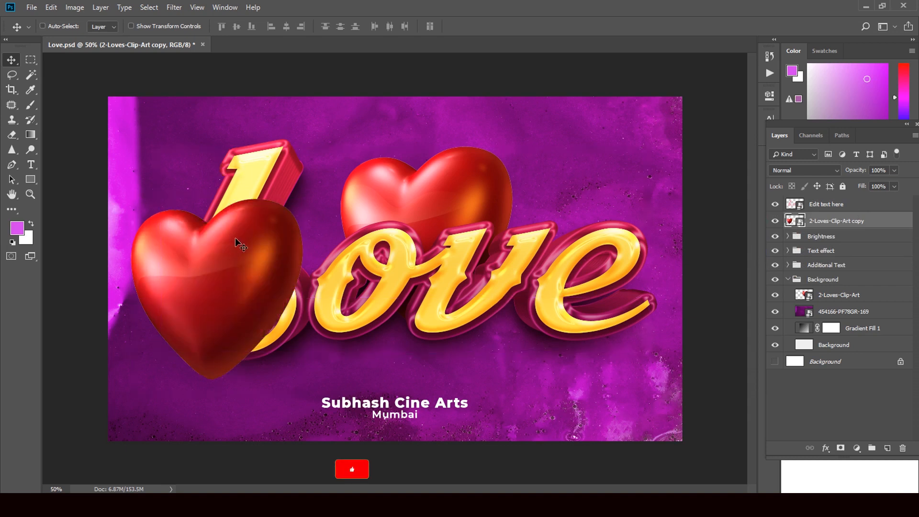
pyautogui.hotkey('ctrl', 't')
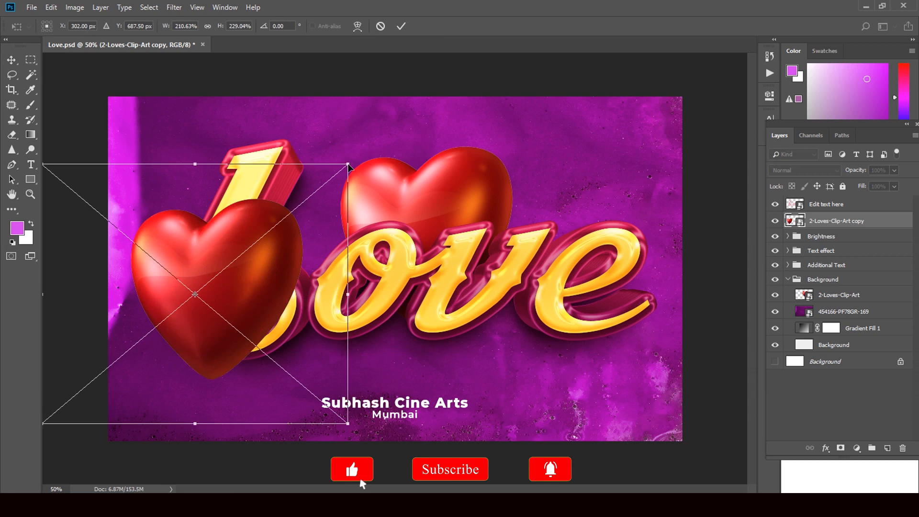
pyautogui.moveTo(347, 165); pyautogui.dragTo(212, 278)
pyautogui.moveTo(148, 370); pyautogui.dragTo(212, 210)
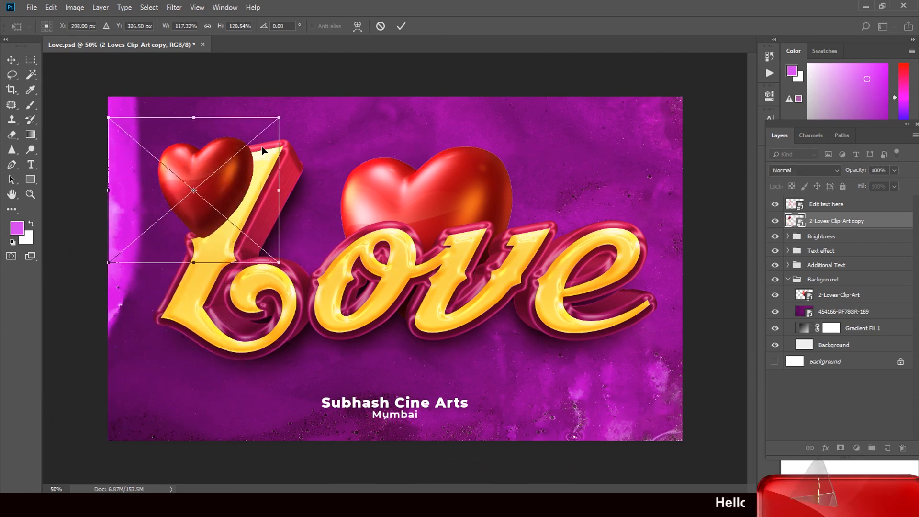
pyautogui.moveTo(278, 118); pyautogui.dragTo(214, 175)
pyautogui.moveTo(171, 233); pyautogui.dragTo(208, 189)
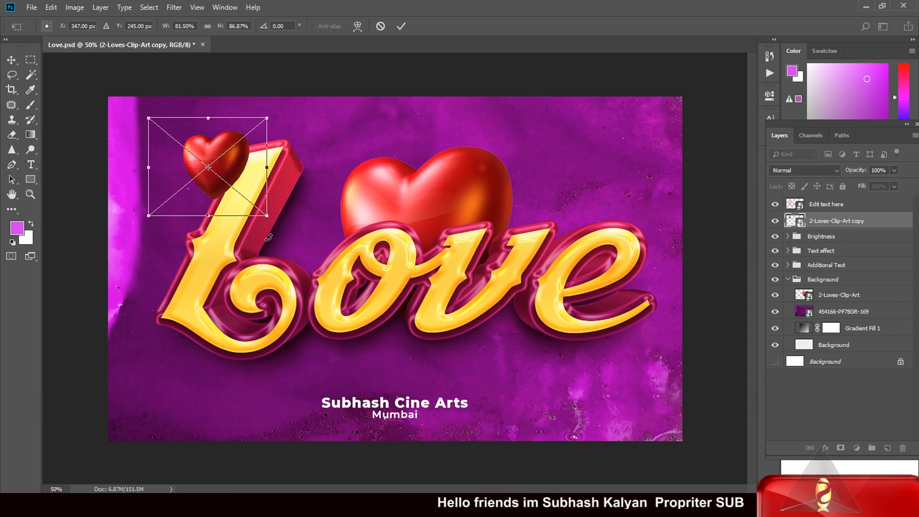
pyautogui.moveTo(267, 215); pyautogui.dragTo(256, 202)
pyautogui.moveTo(210, 179); pyautogui.dragTo(505, 247)
pyautogui.moveTo(202, 179); pyautogui.dragTo(201, 182)
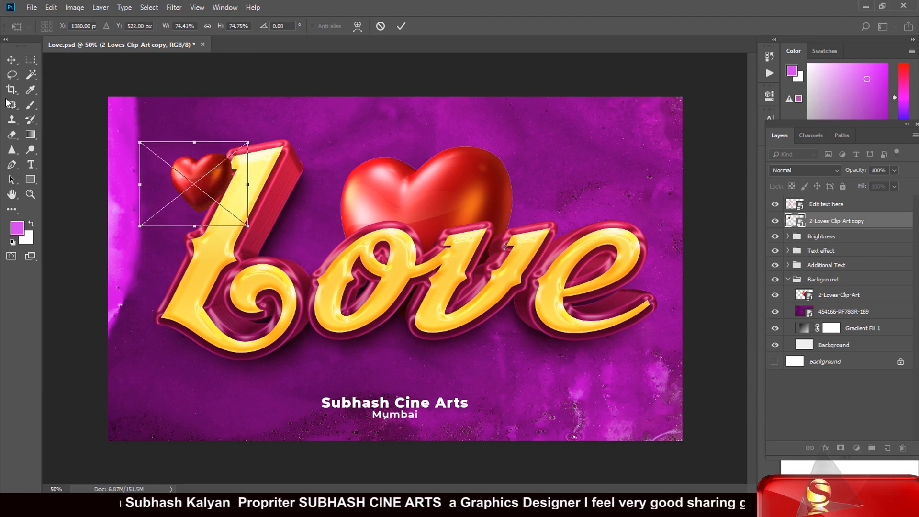
pyautogui.click(14, 64)
pyautogui.click(402, 192)
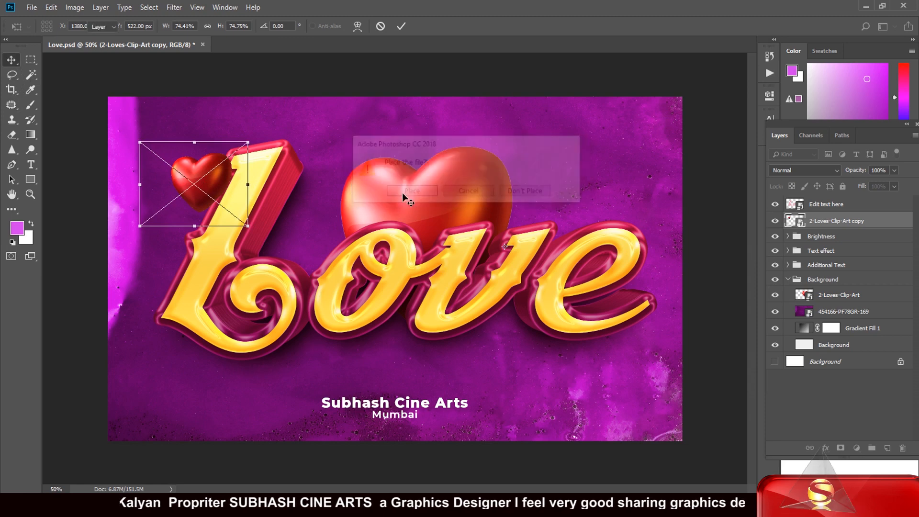
# - Nudge the small heart up against the top of the "L", duplicate it, and position the duplicate above the letter "e"
pyautogui.moveTo(199, 187)
pyautogui.mouseDown()
pyautogui.moveTo(202, 180)
pyautogui.moveTo(365, 237)
pyautogui.mouseUp()
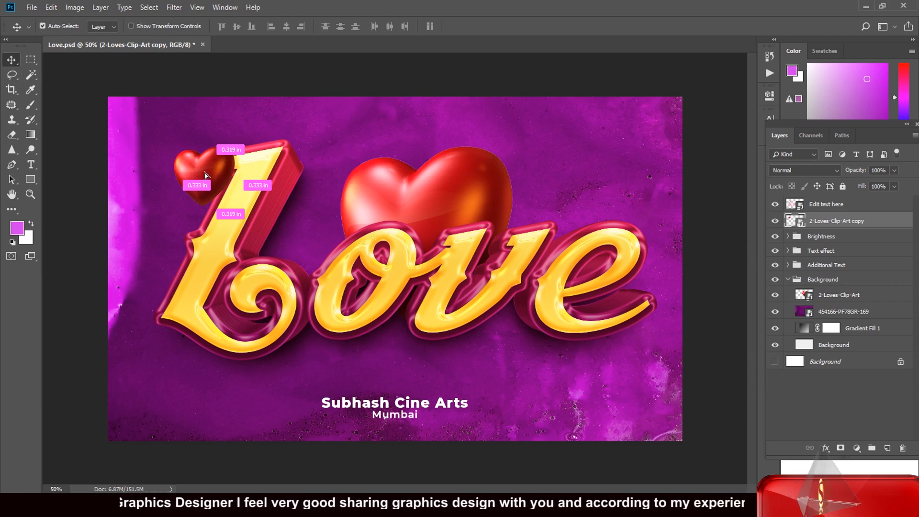
pyautogui.hotkey('ctrl', 'v')
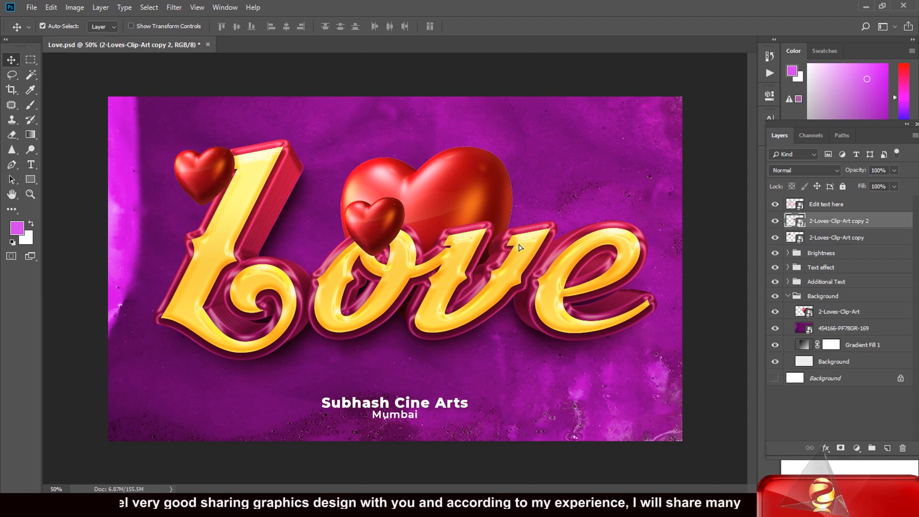
pyautogui.moveTo(520, 247); pyautogui.dragTo(536, 243)
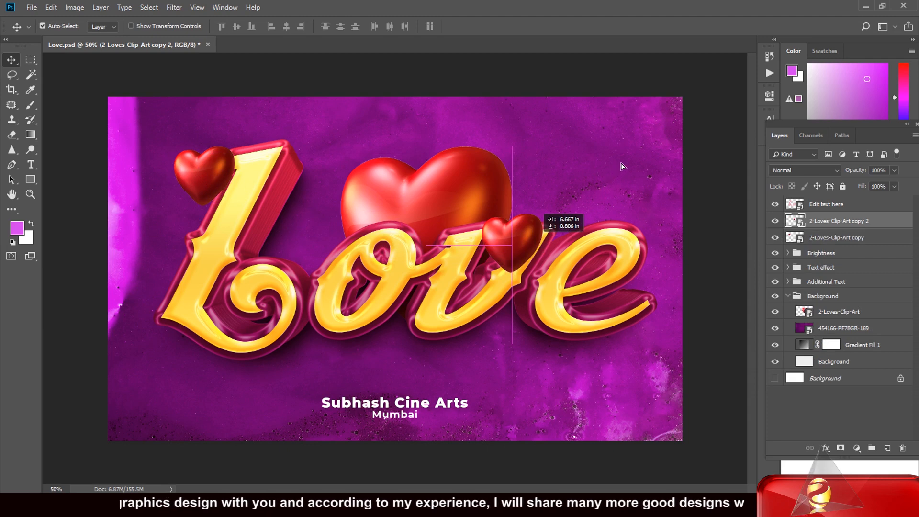
pyautogui.moveTo(621, 166); pyautogui.dragTo(628, 194)
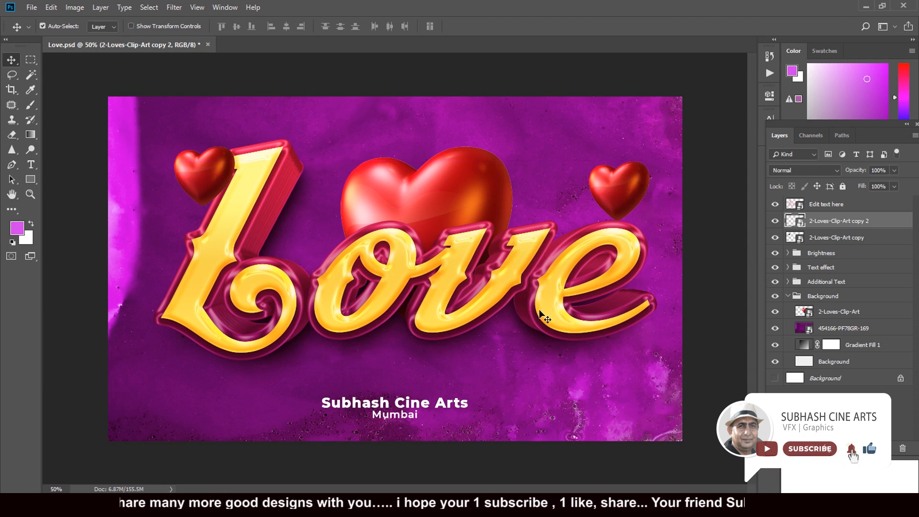